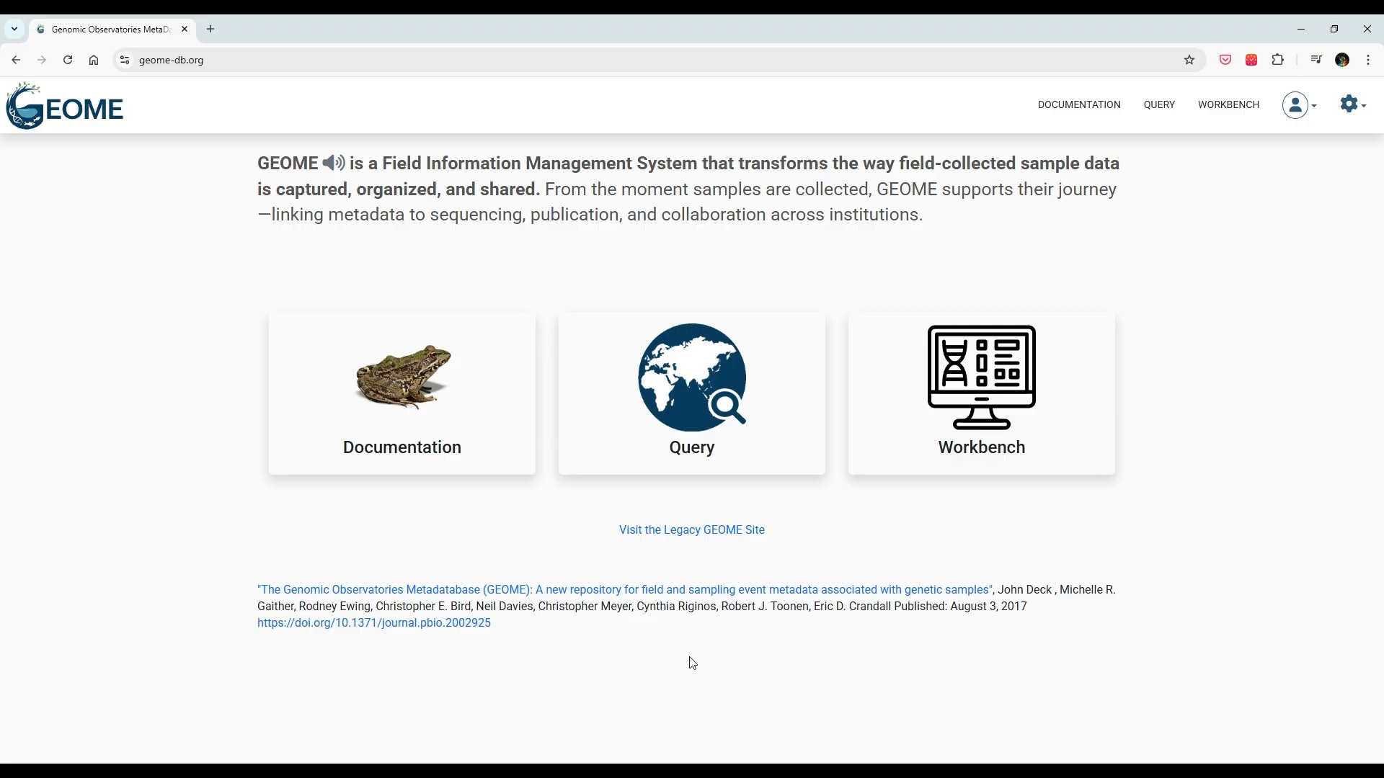
Step: Start a new GEOME account and enter the user's first name, last name and e-mail address
left_click(1320, 109)
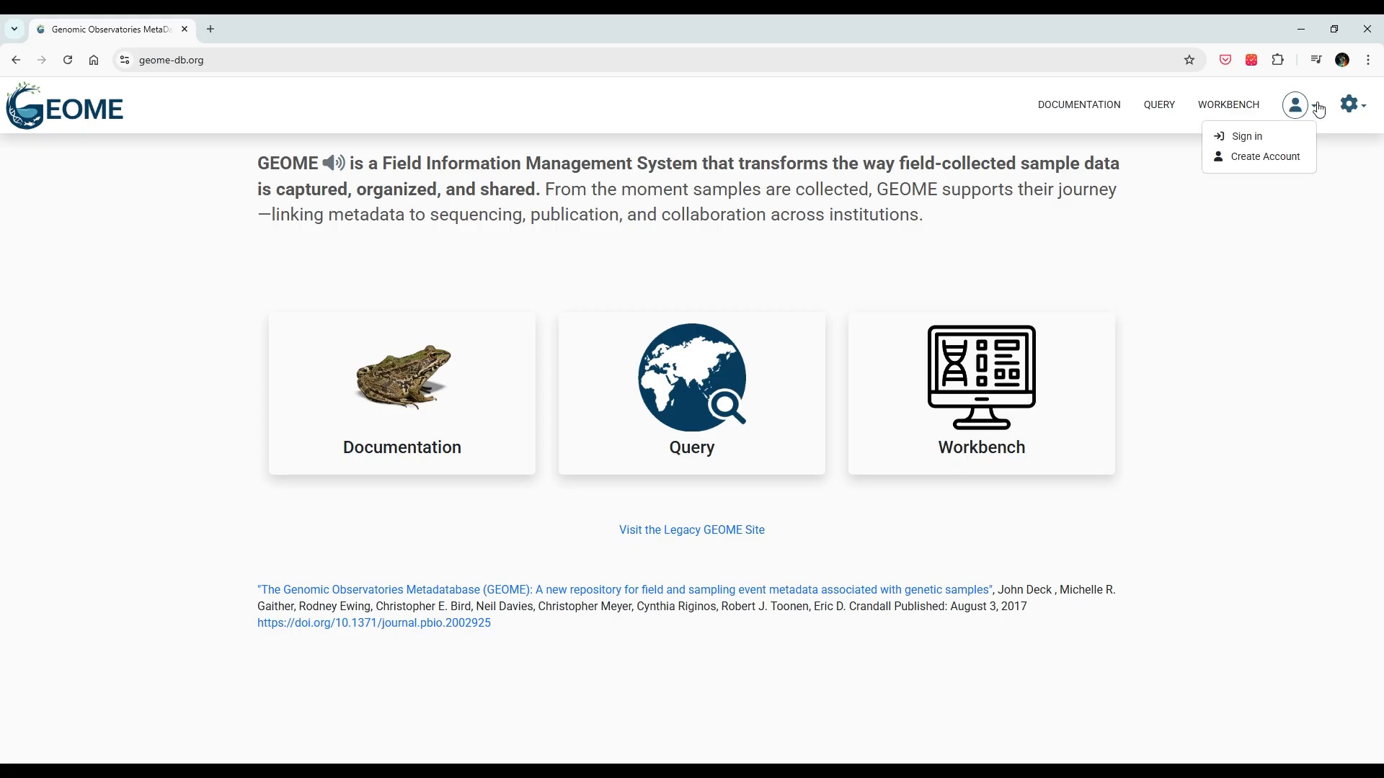
left_click(1265, 172)
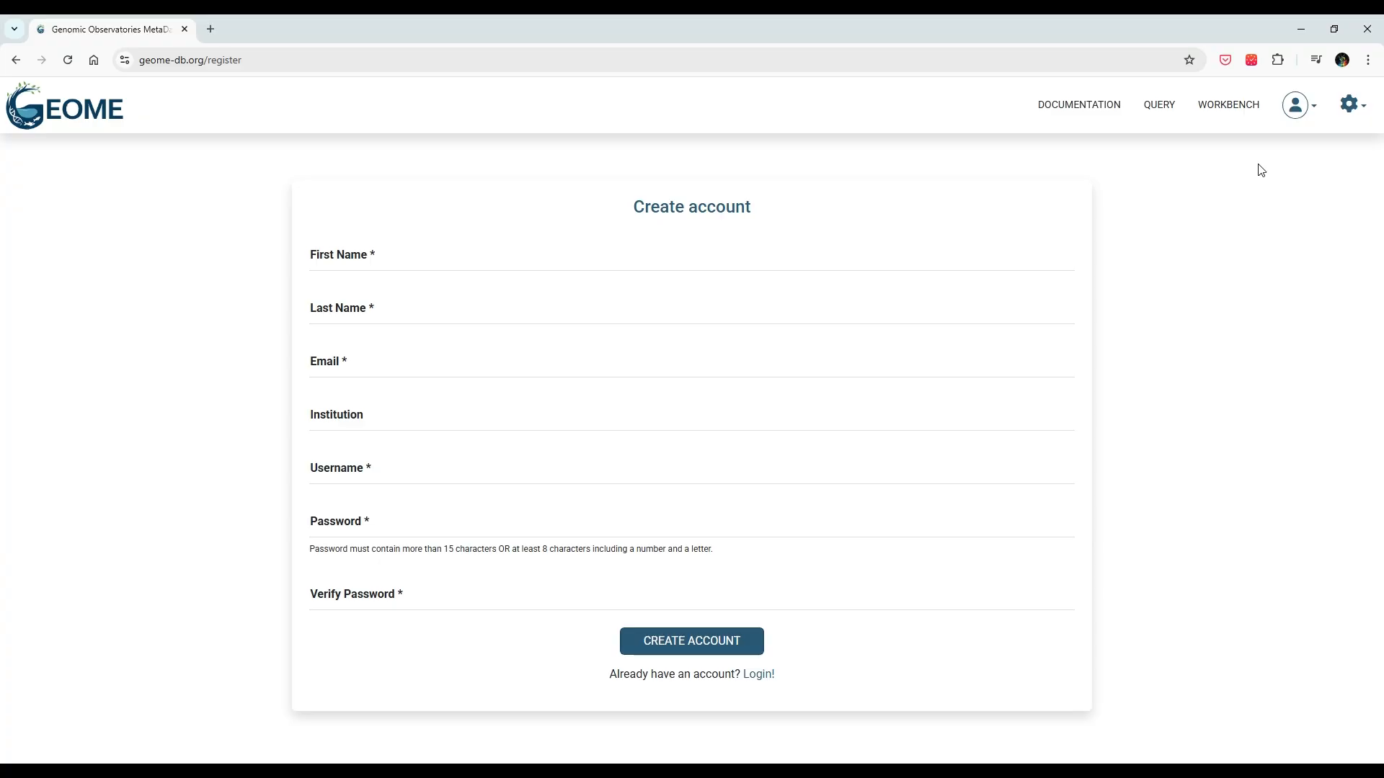
left_click(415, 269)
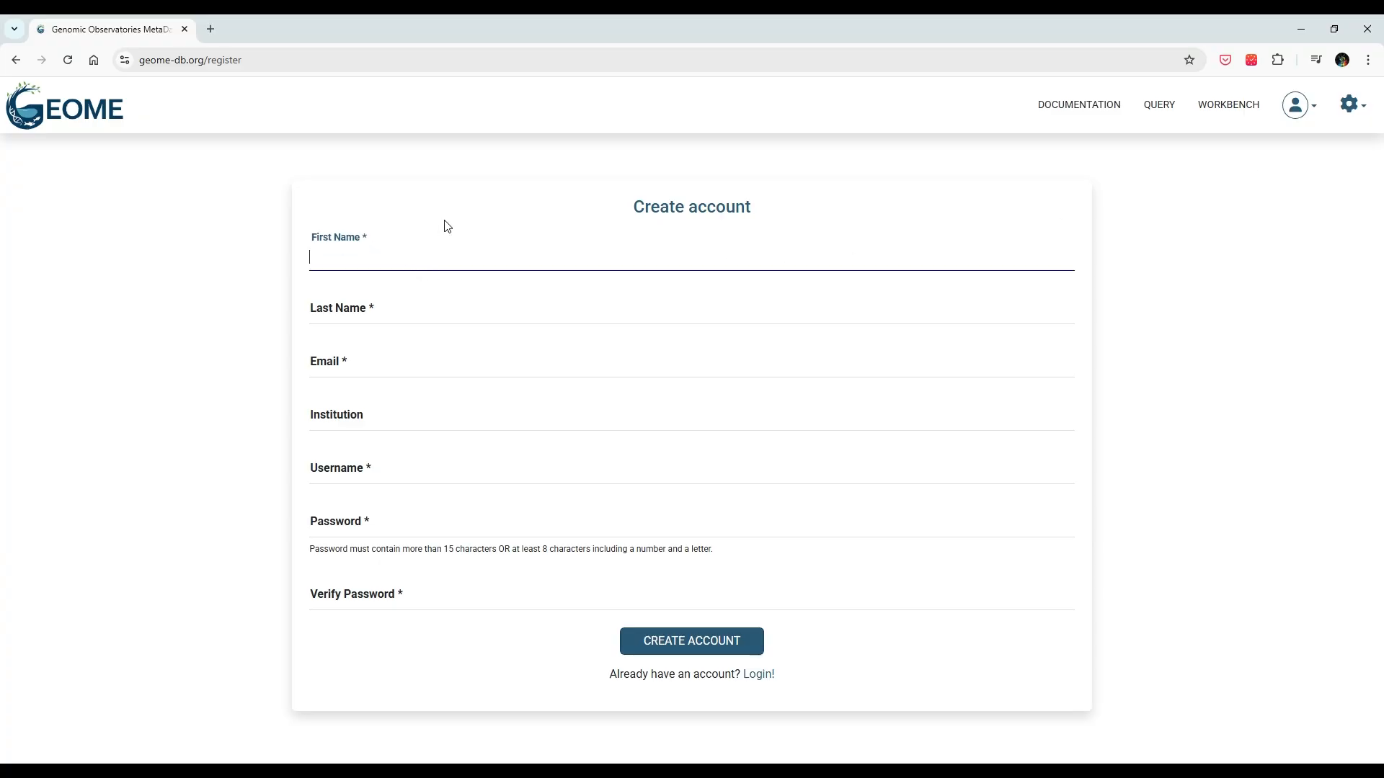
key("Tab")
key("Tab")
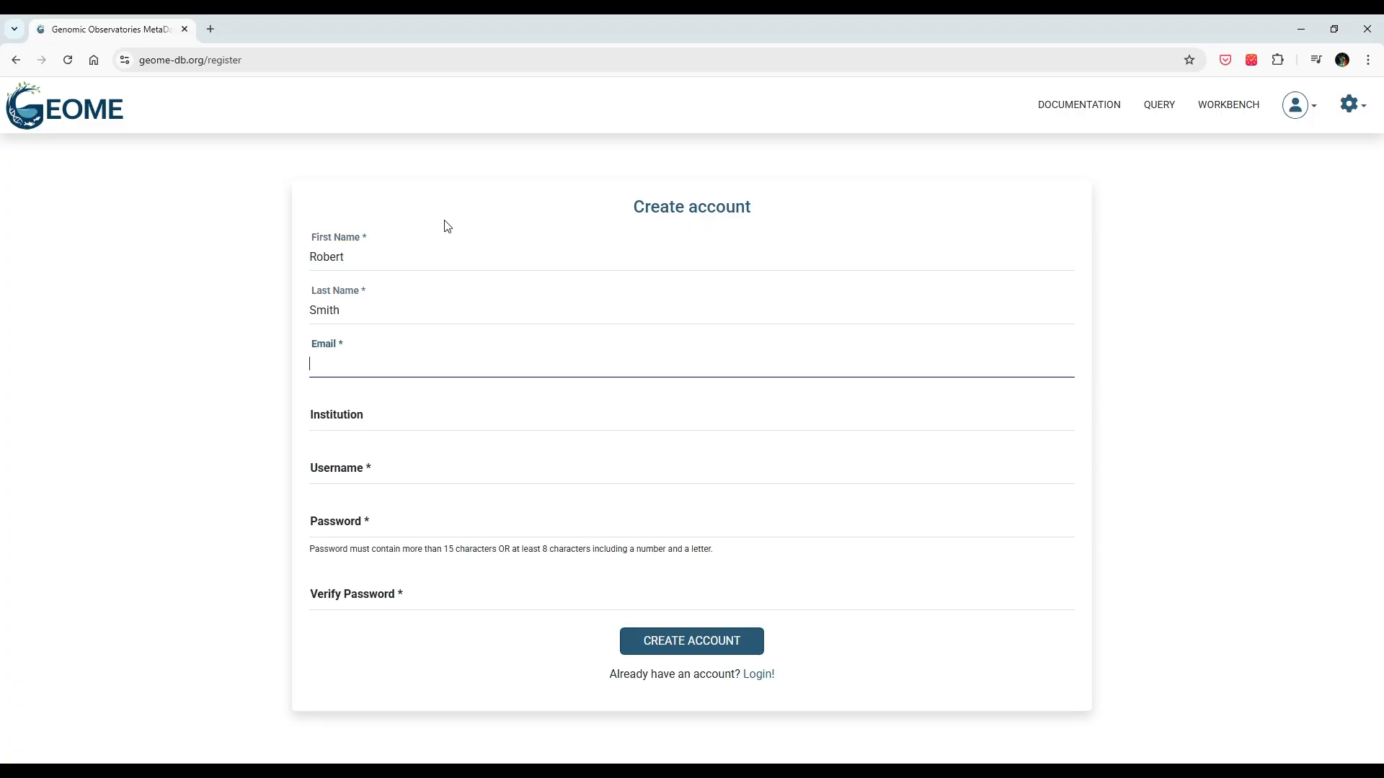
Step: Fill in institution UC Davis, a username and a matching password, then register the account
key("Tab")
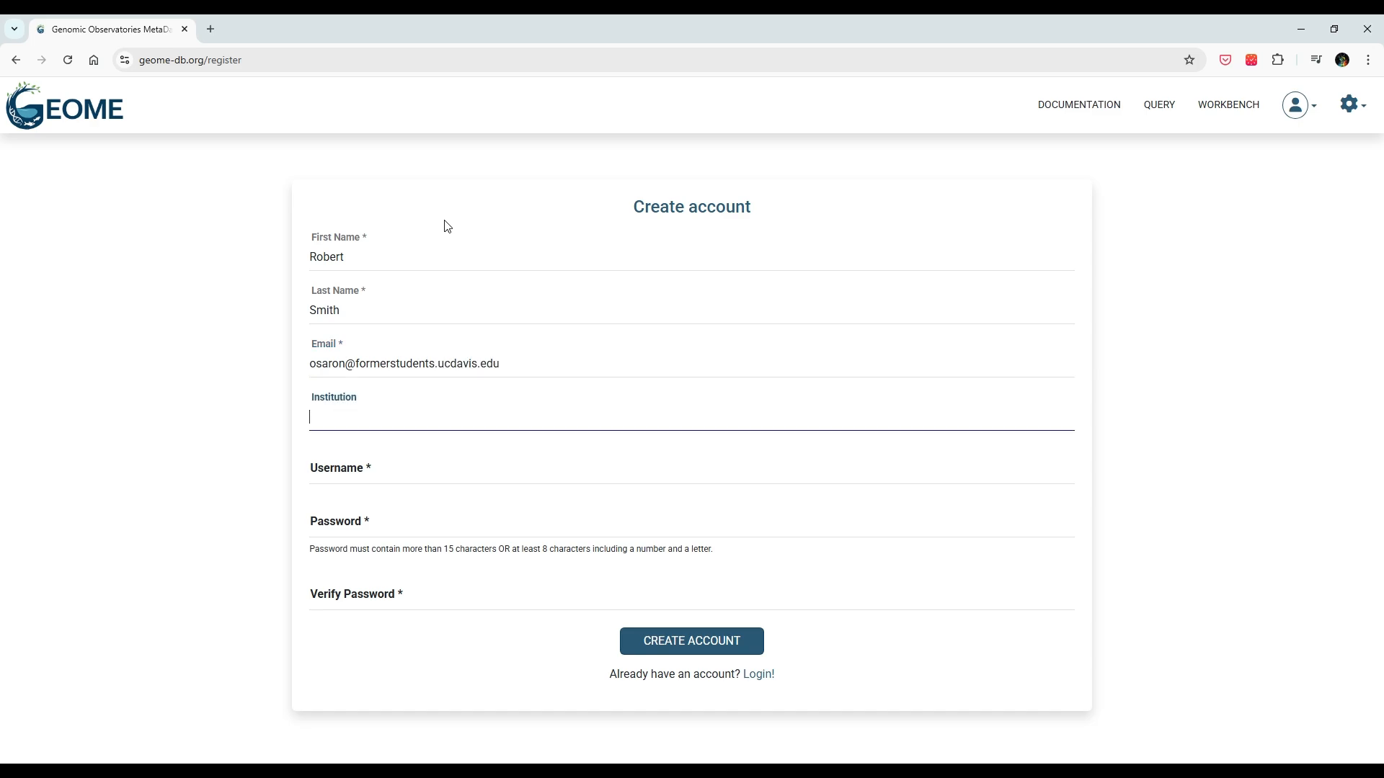
type("UC Davis")
key("Tab")
type("rosmi")
key("Tab")
type("•••••••••••••")
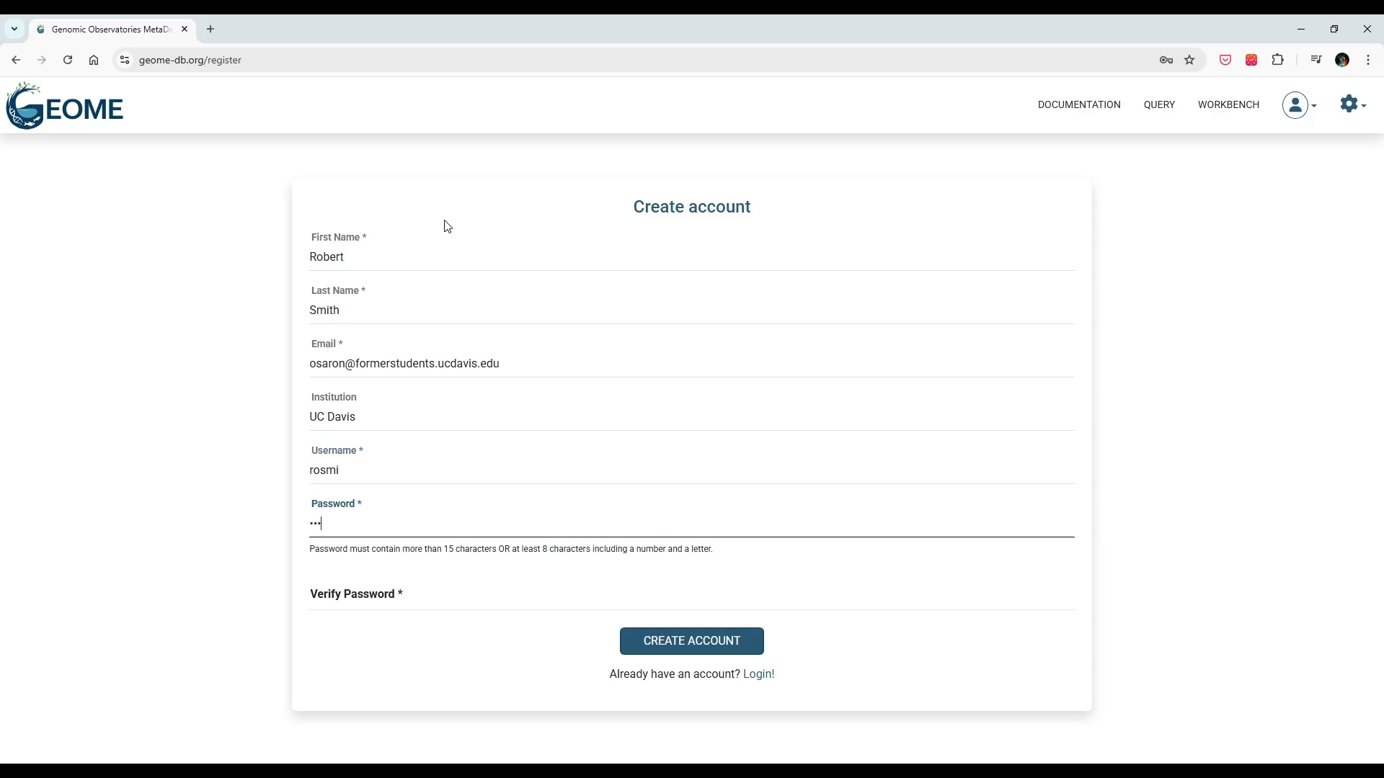
key("Tab")
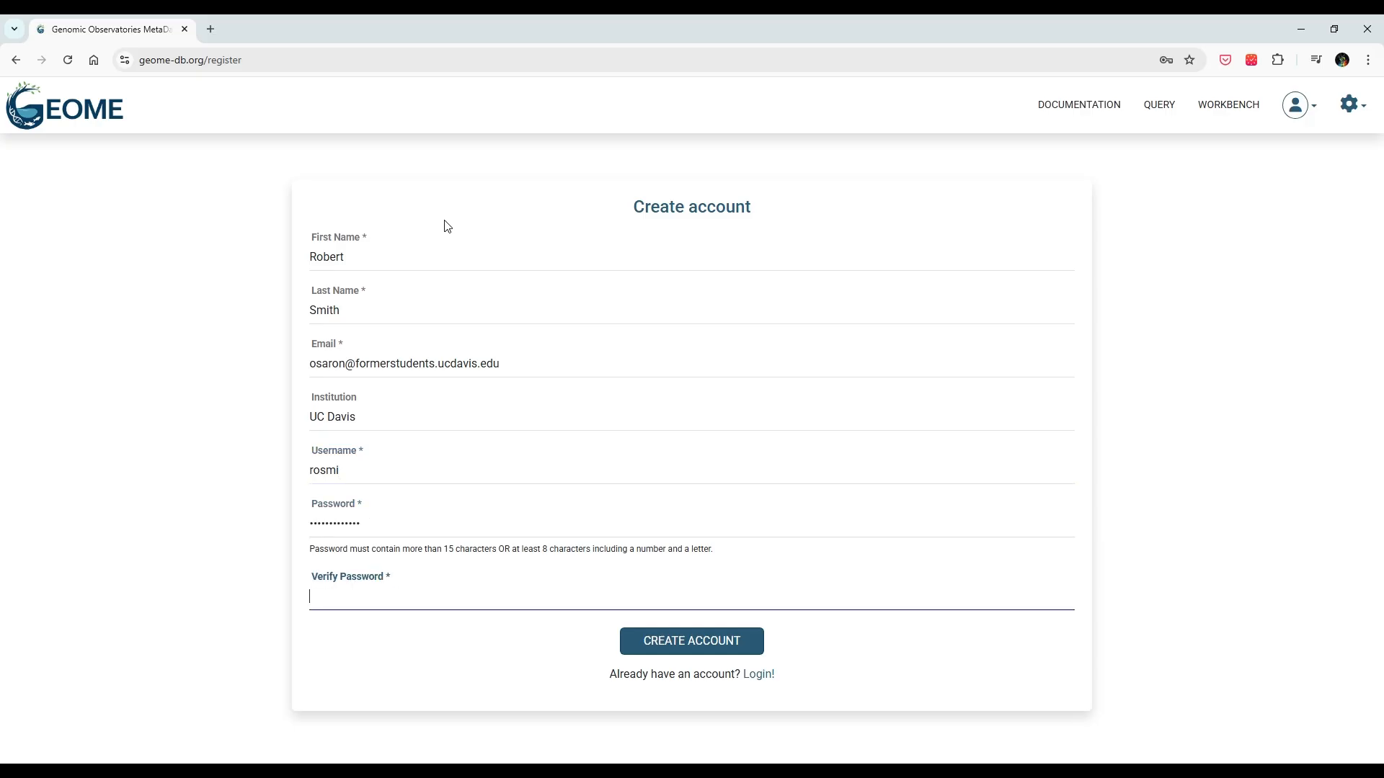
type("•••••••••••••")
left_click(693, 654)
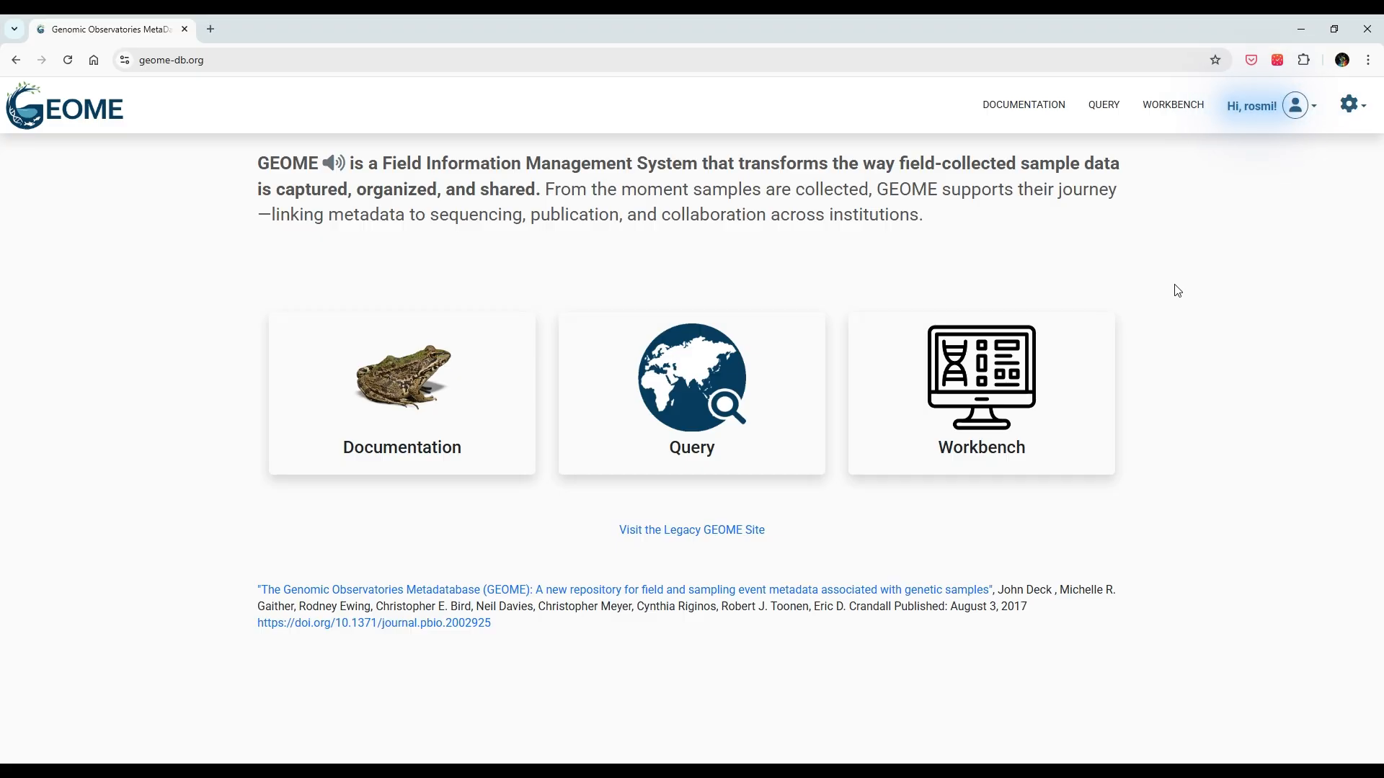
Step: Open the new-project wizard from the signed-in user's avatar menu
left_click(1319, 112)
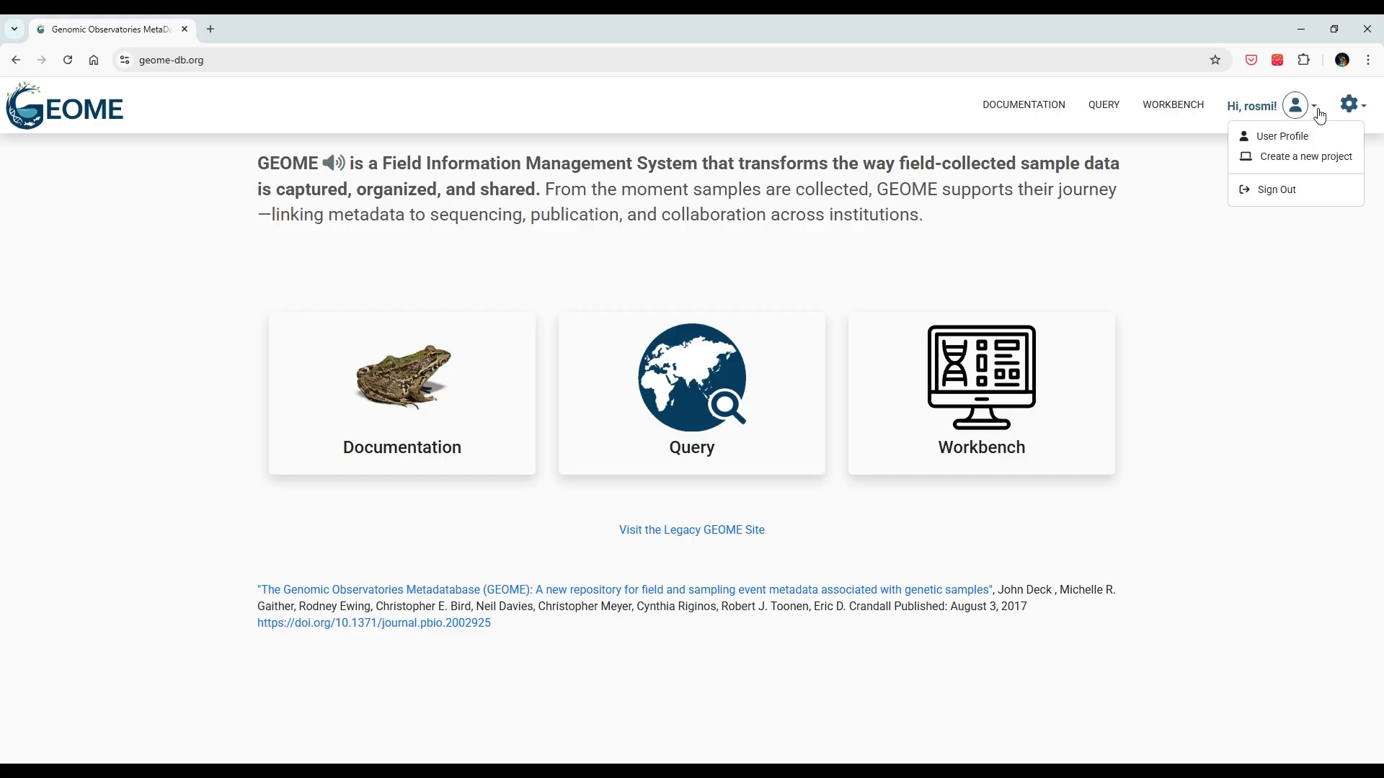
left_click(1300, 172)
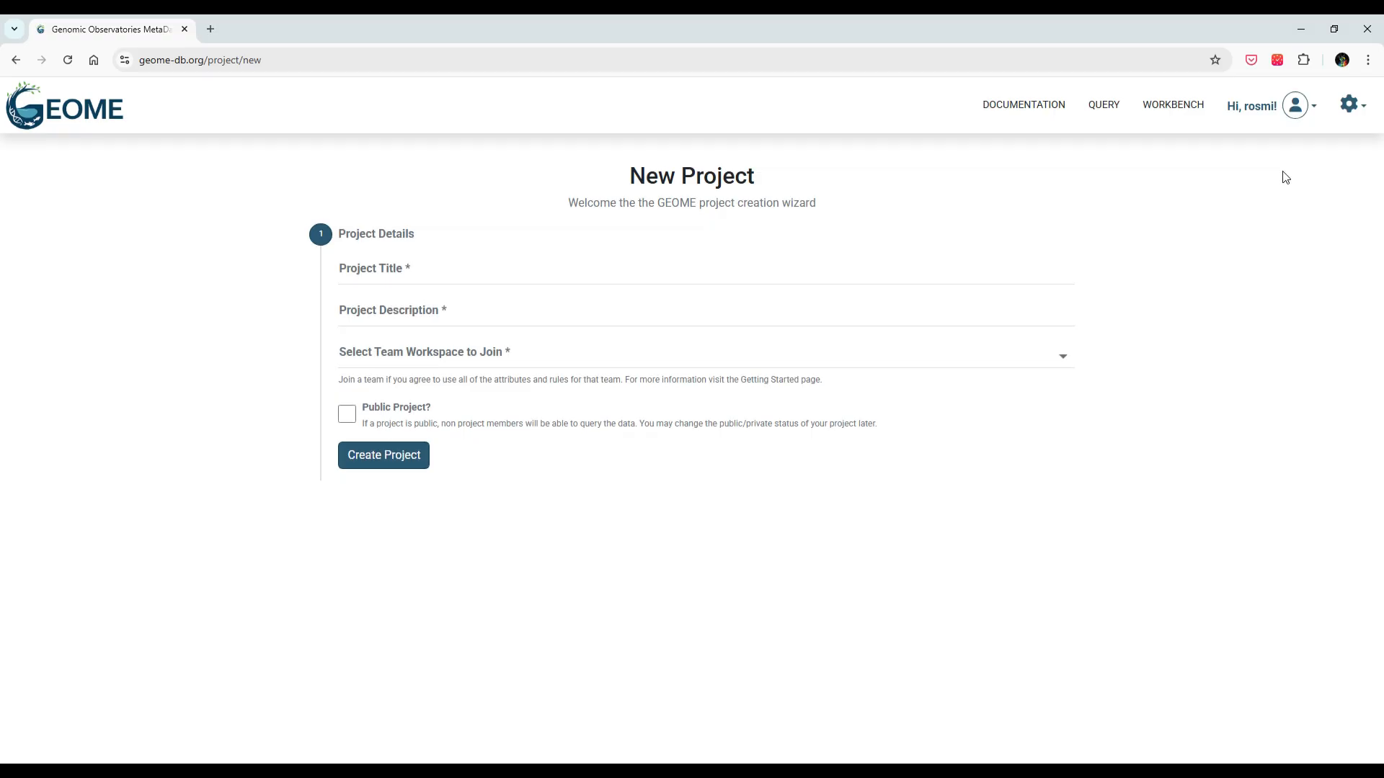
Step: Title the project 'Demo Reef Fish Phylogeography', described as 'Geographic aspects of speciation in reef fishes'
left_click(493, 282)
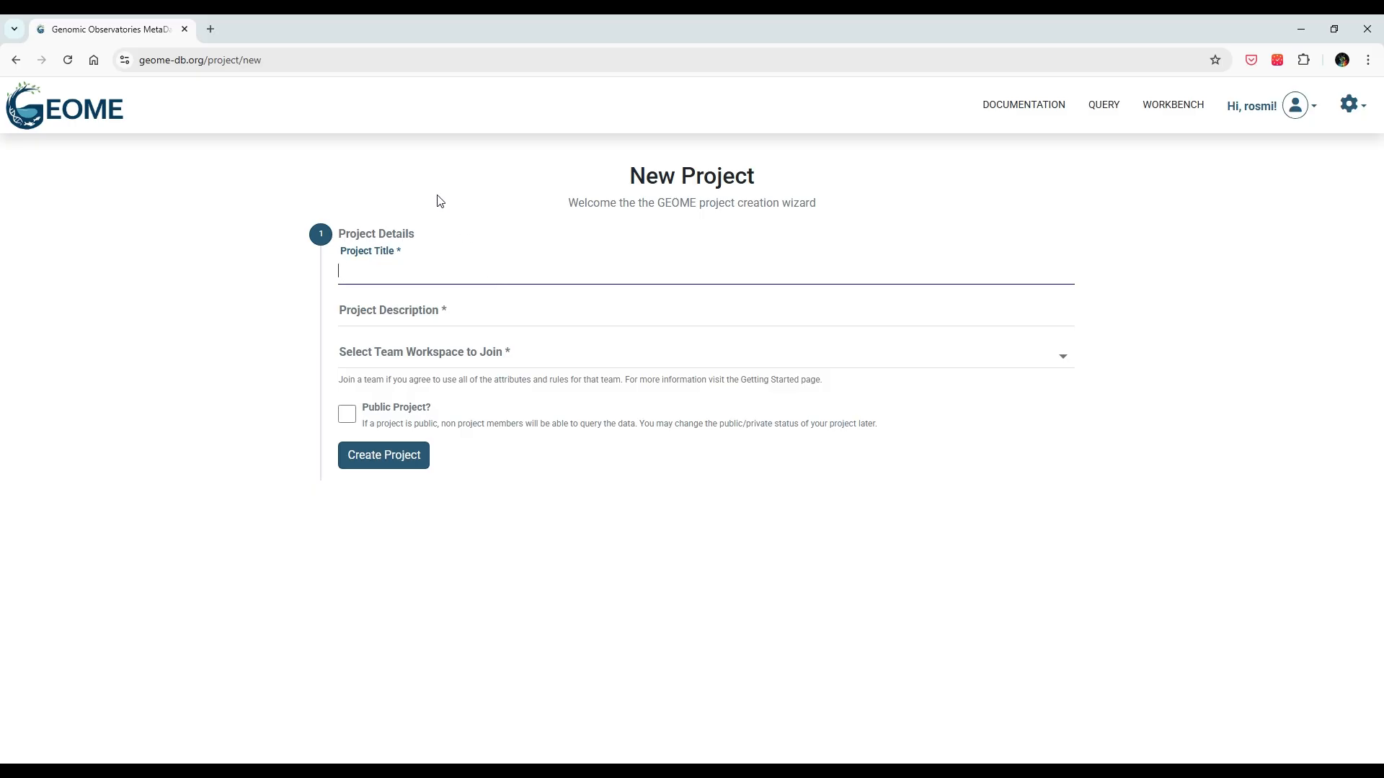
type("Demo Reef Fish Phylogeography")
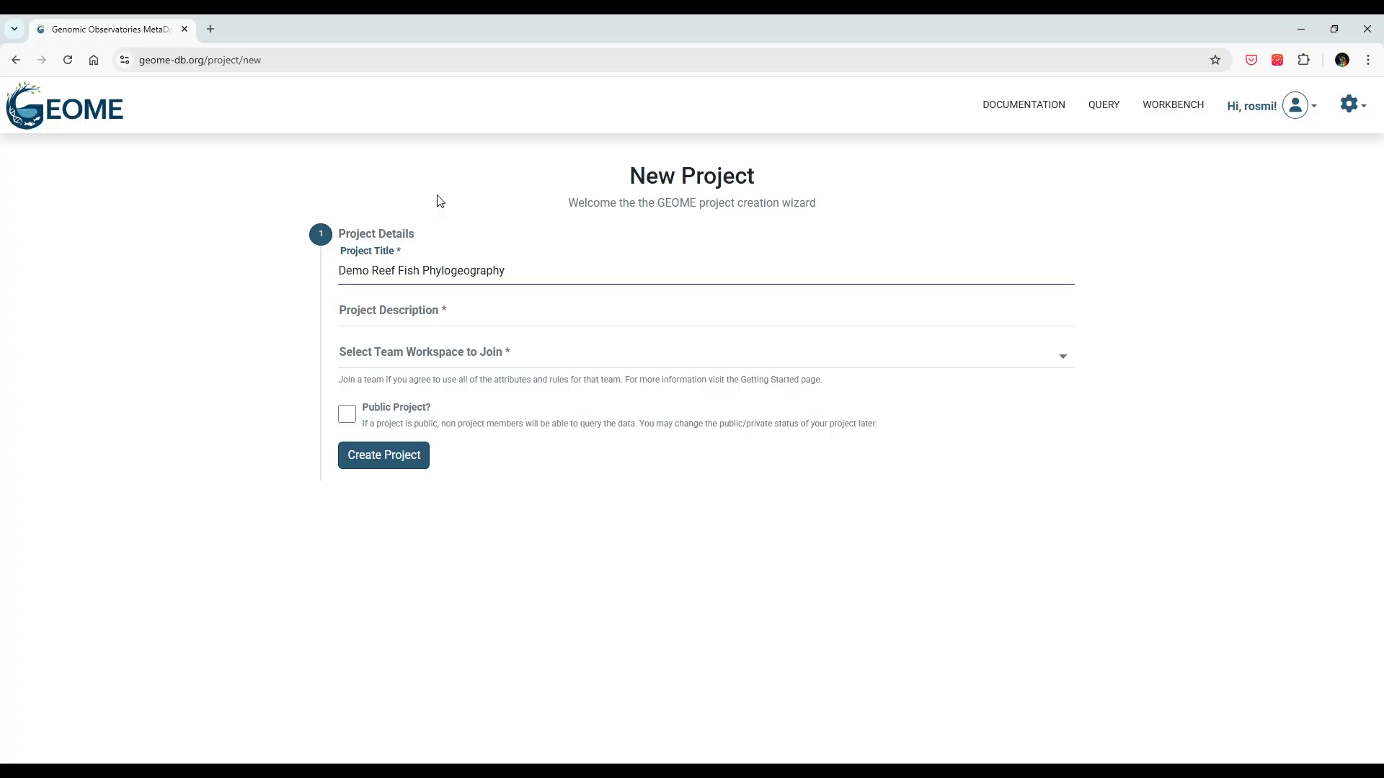
left_click(476, 318)
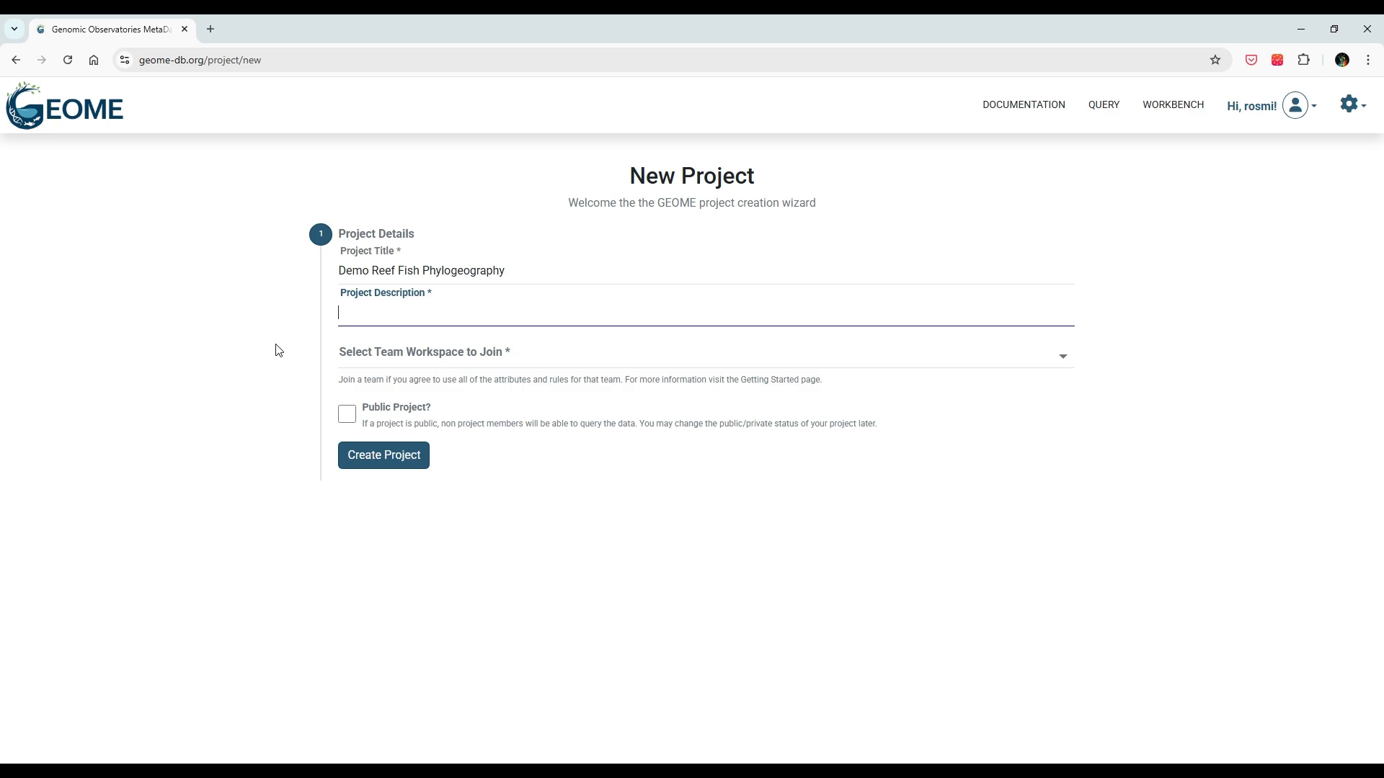
type("Geographic aspects of speciation in reef")
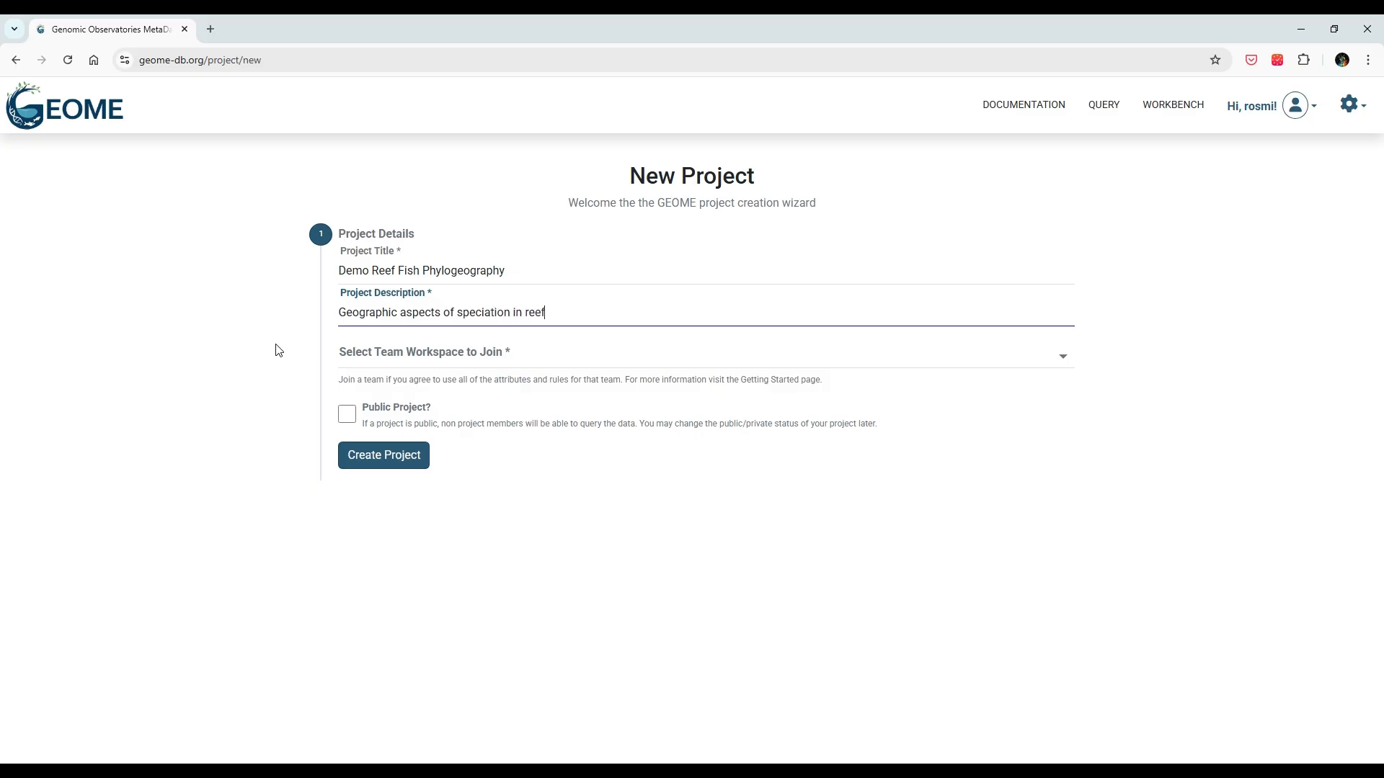
type(" fishes")
Step: Assign the Reef Restoration and Adaptation Project (RRAP) team workspace and create the project
left_click(646, 364)
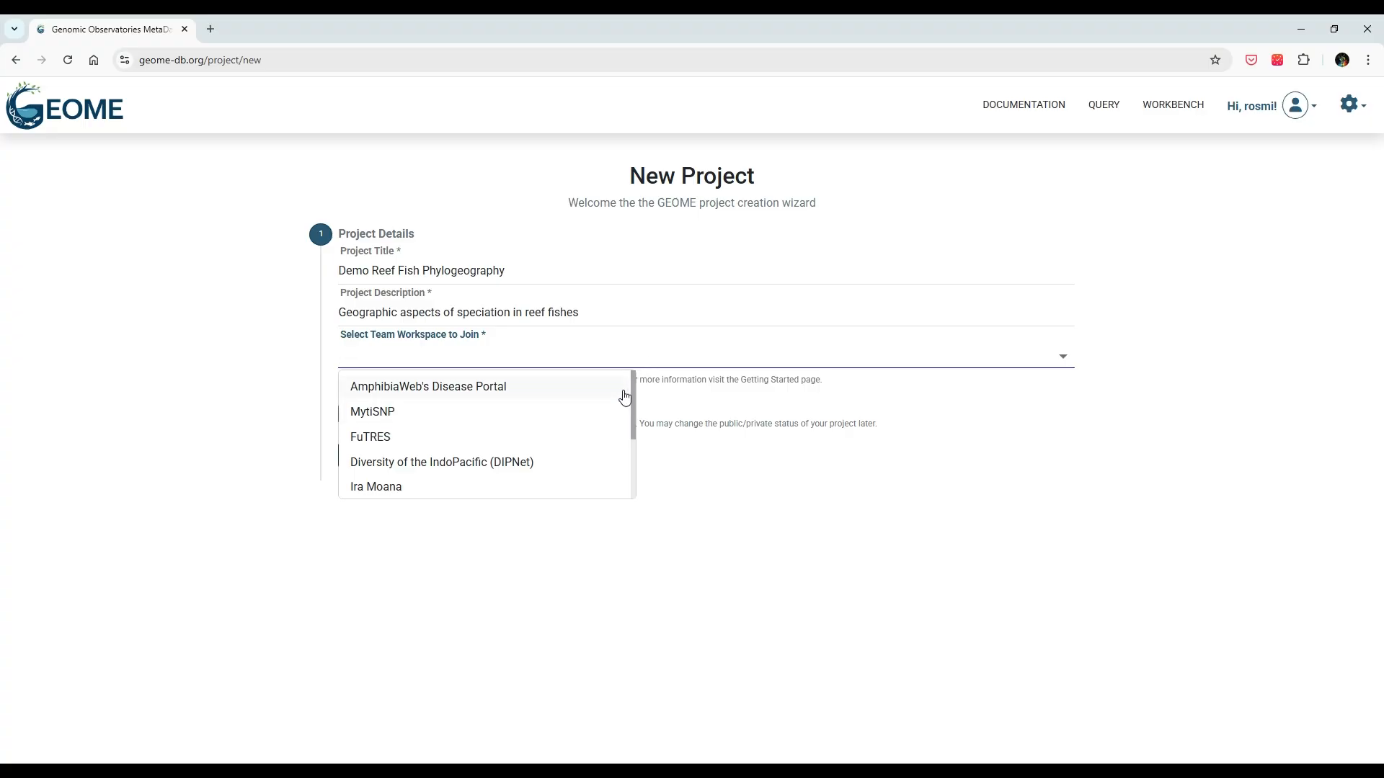
scroll(625, 397, "down", 1)
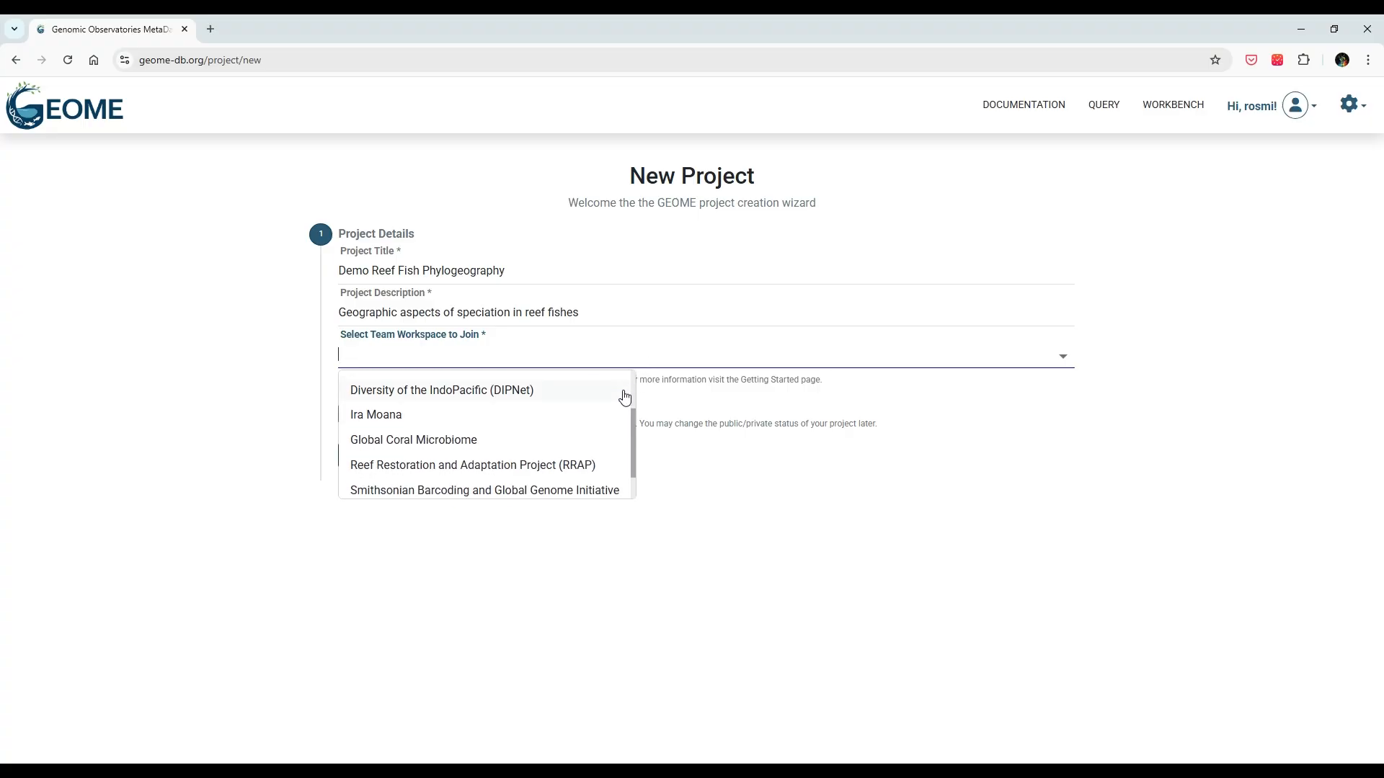
scroll(624, 397, "down", 1)
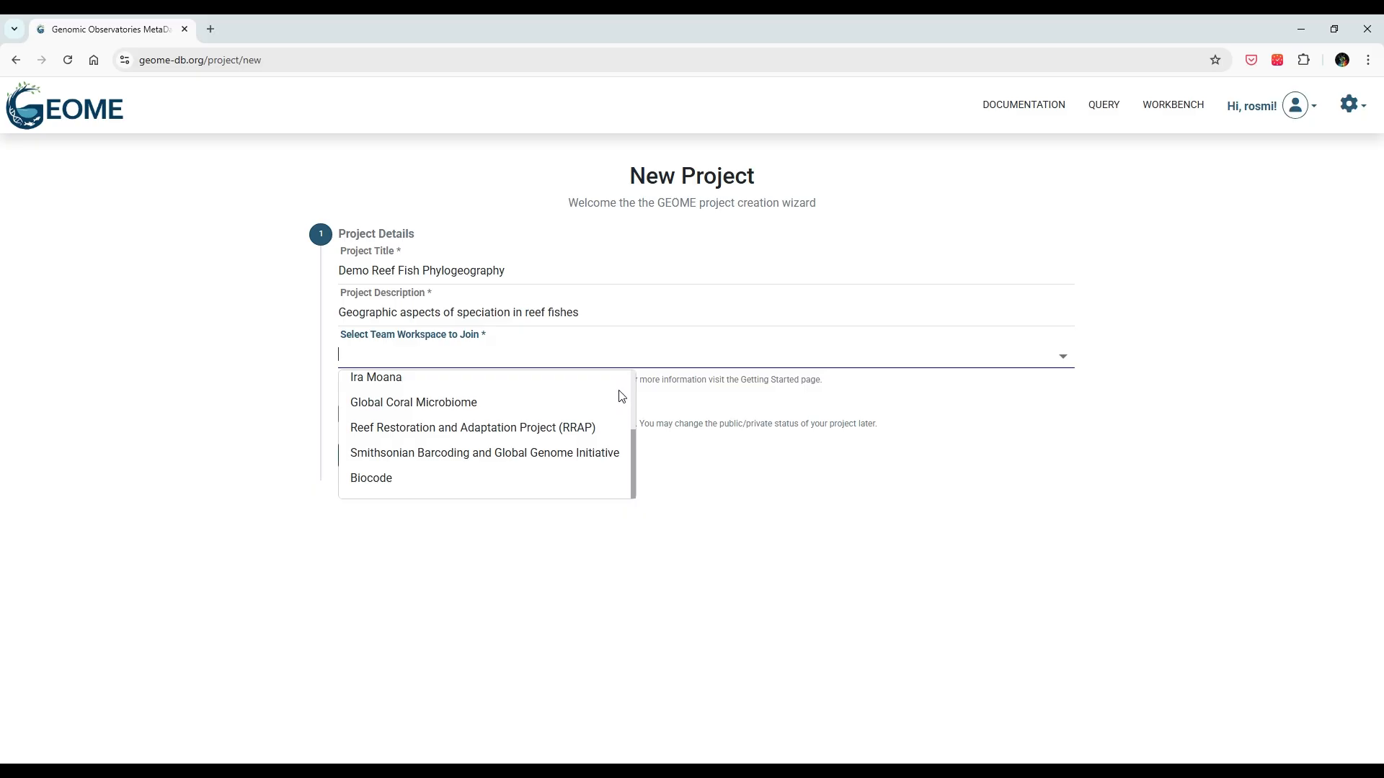
left_click(616, 439)
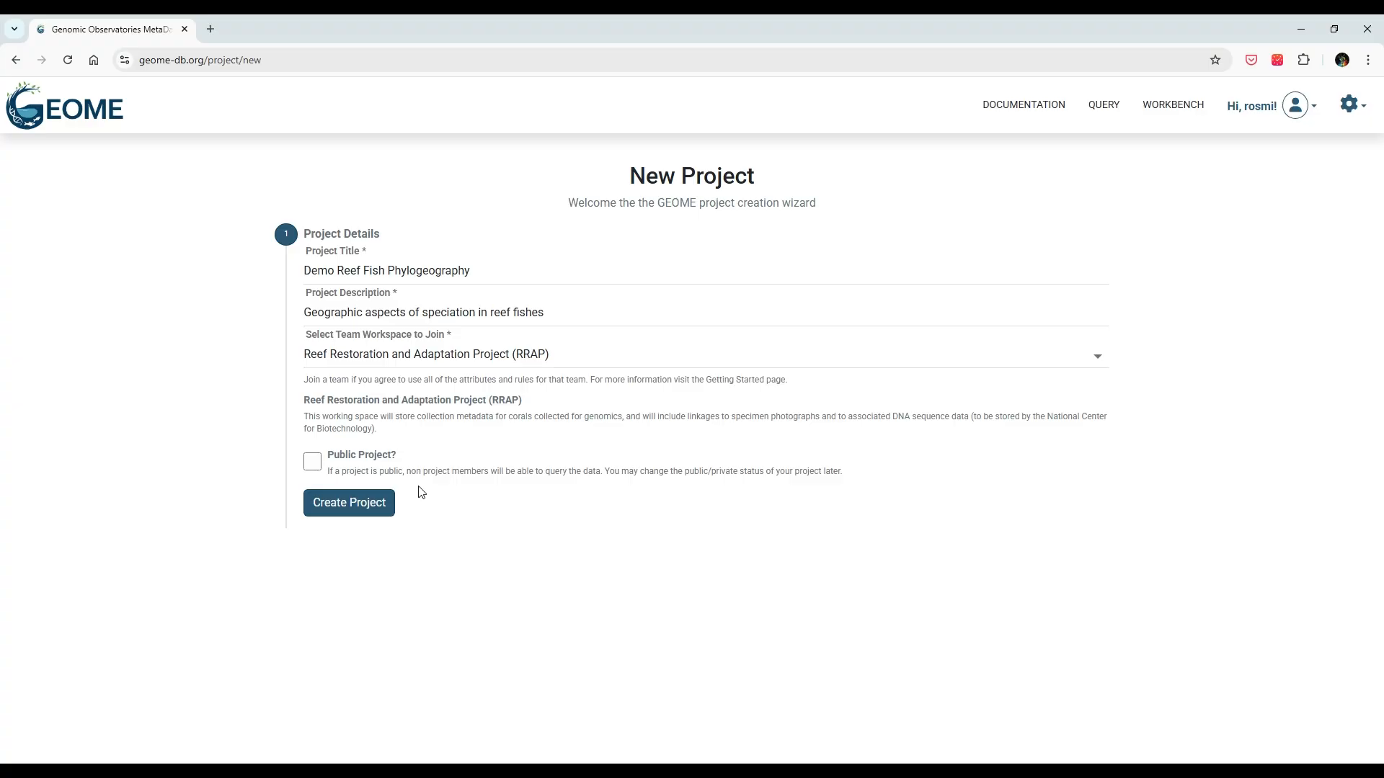
left_click(348, 514)
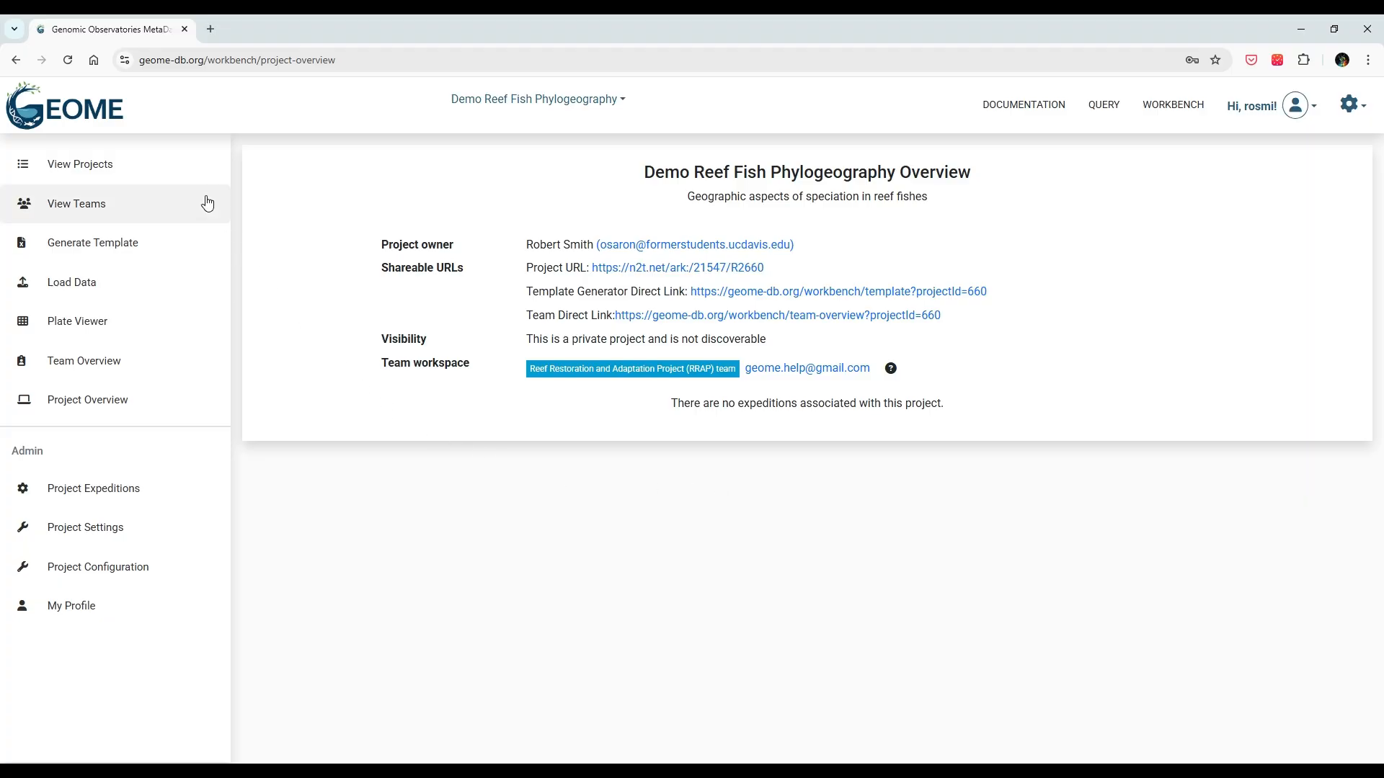
Step: Go to View Projects and open Project Settings for Demo Reef Fish Phylogeography
left_click(186, 173)
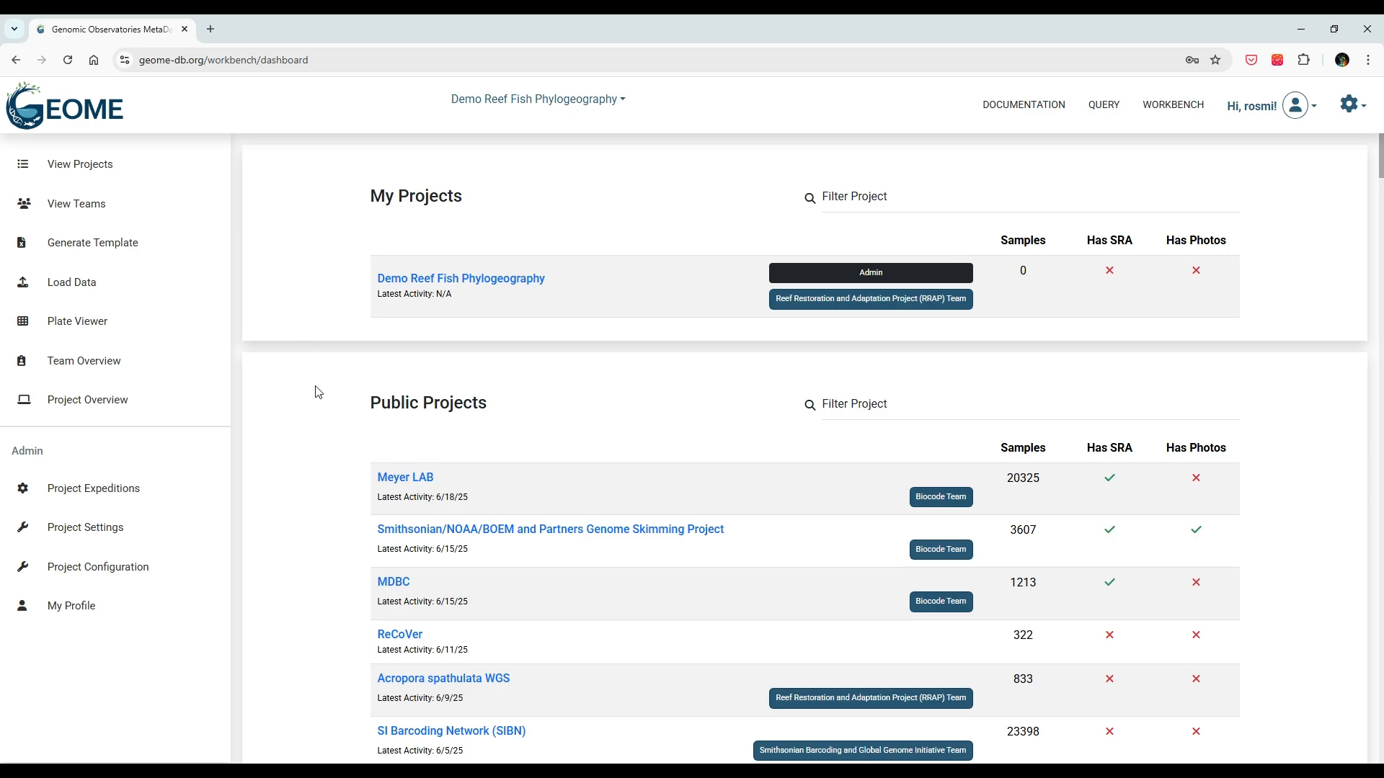
scroll(320, 408, "down", 4)
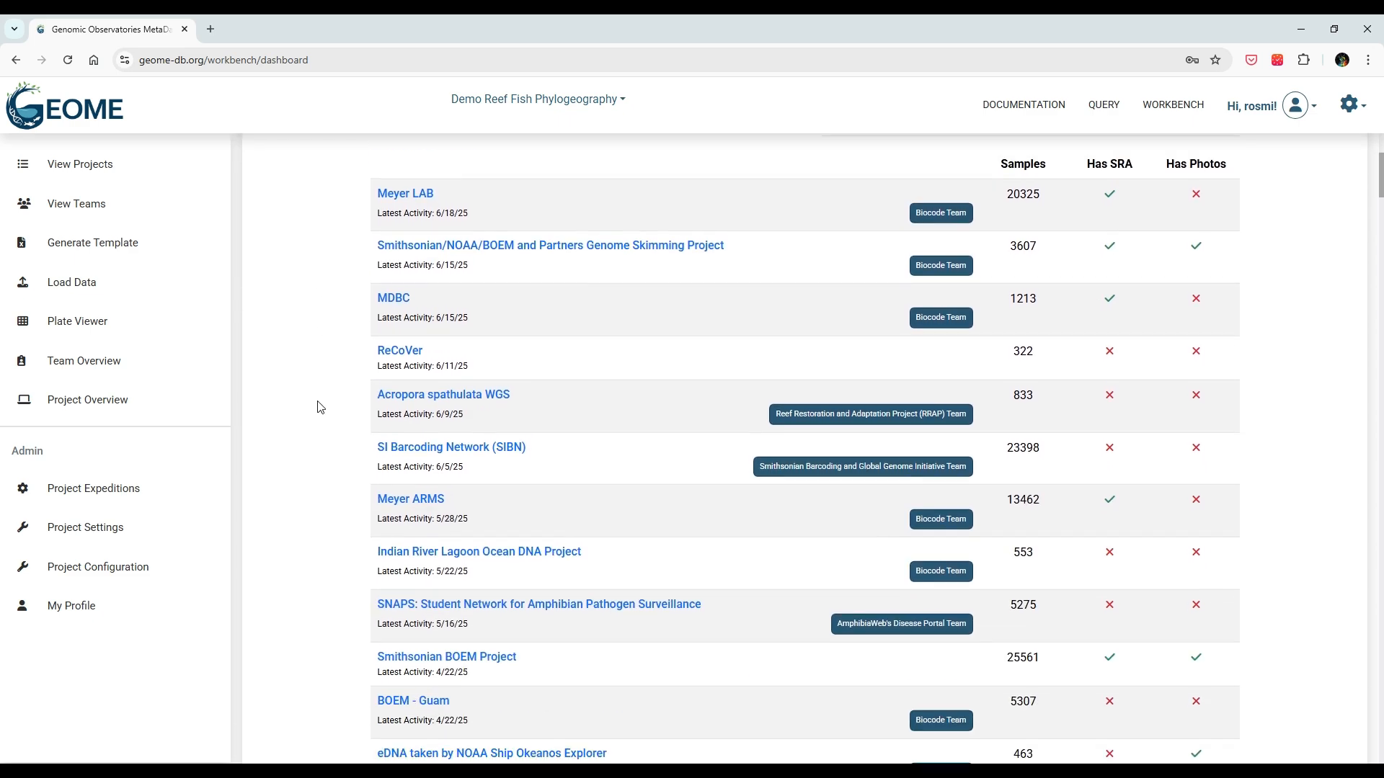
scroll(317, 404, "up", 1)
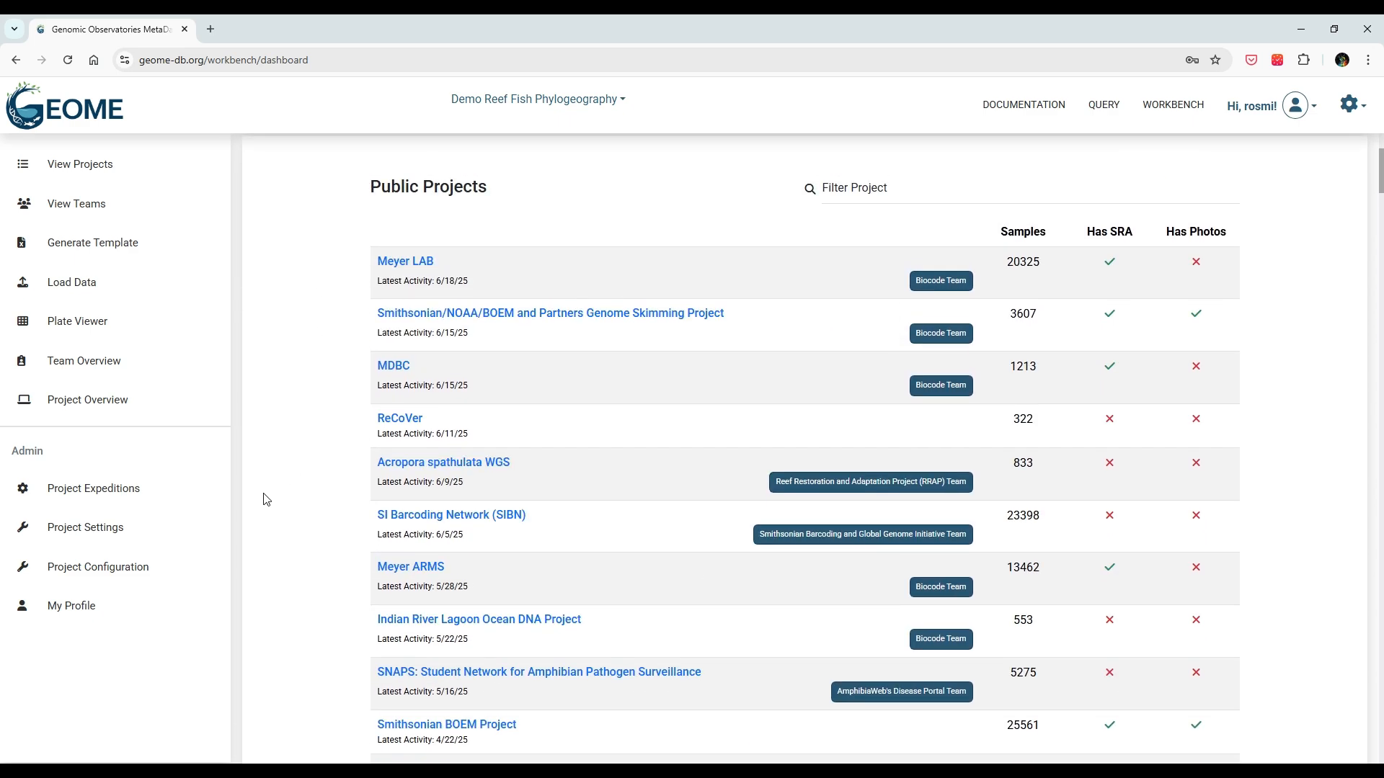
left_click(170, 537)
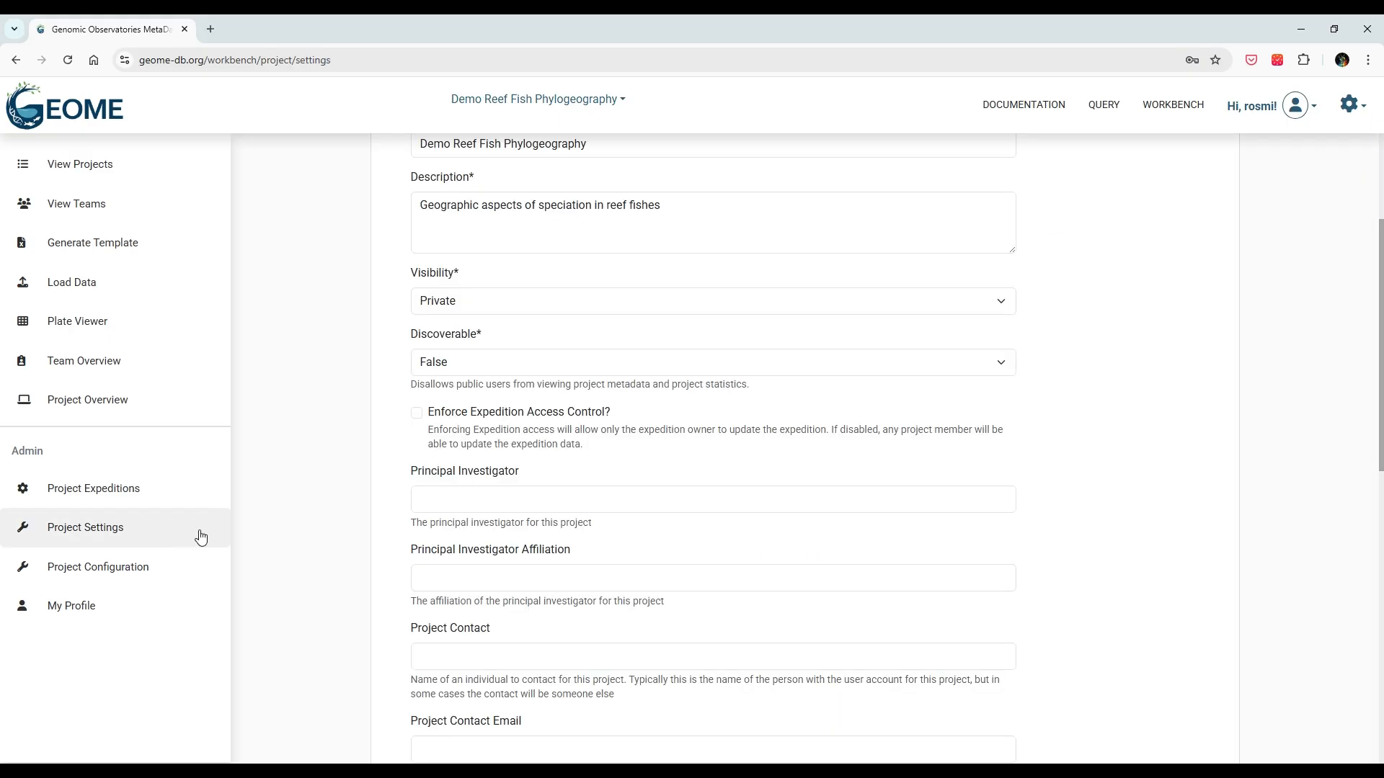
Step: Review the project settings form, then view the project's empty Expeditions list
triple_click(386, 358)
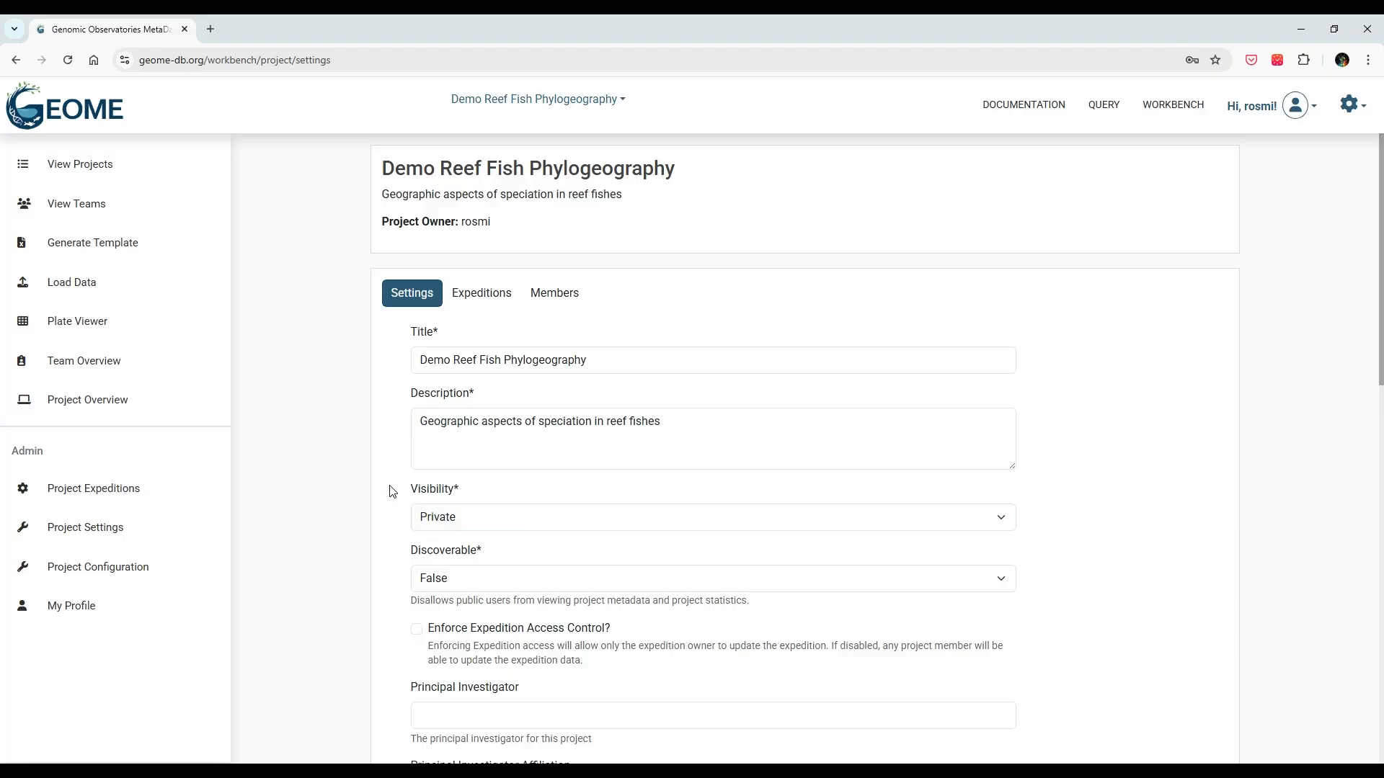
scroll(392, 492, "down", 13)
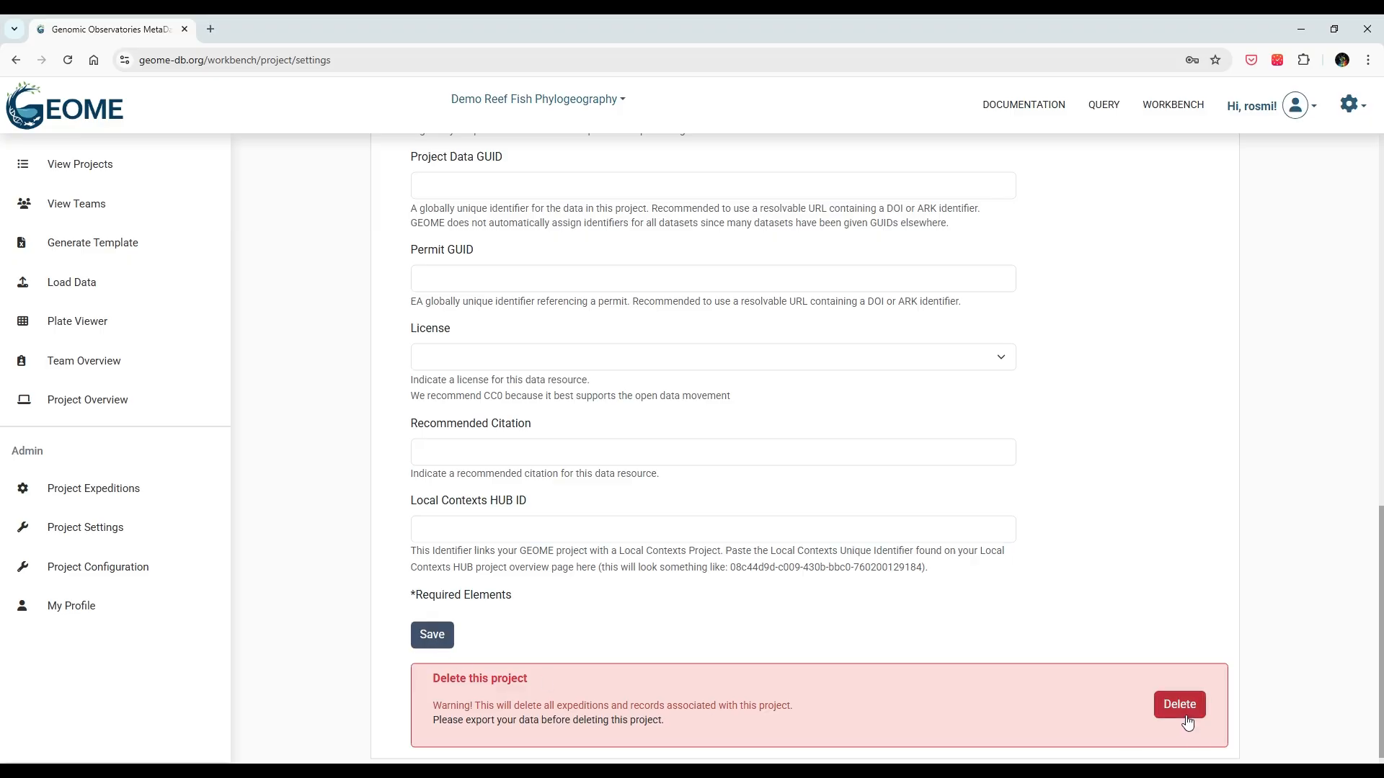
scroll(1160, 584, "up", 15)
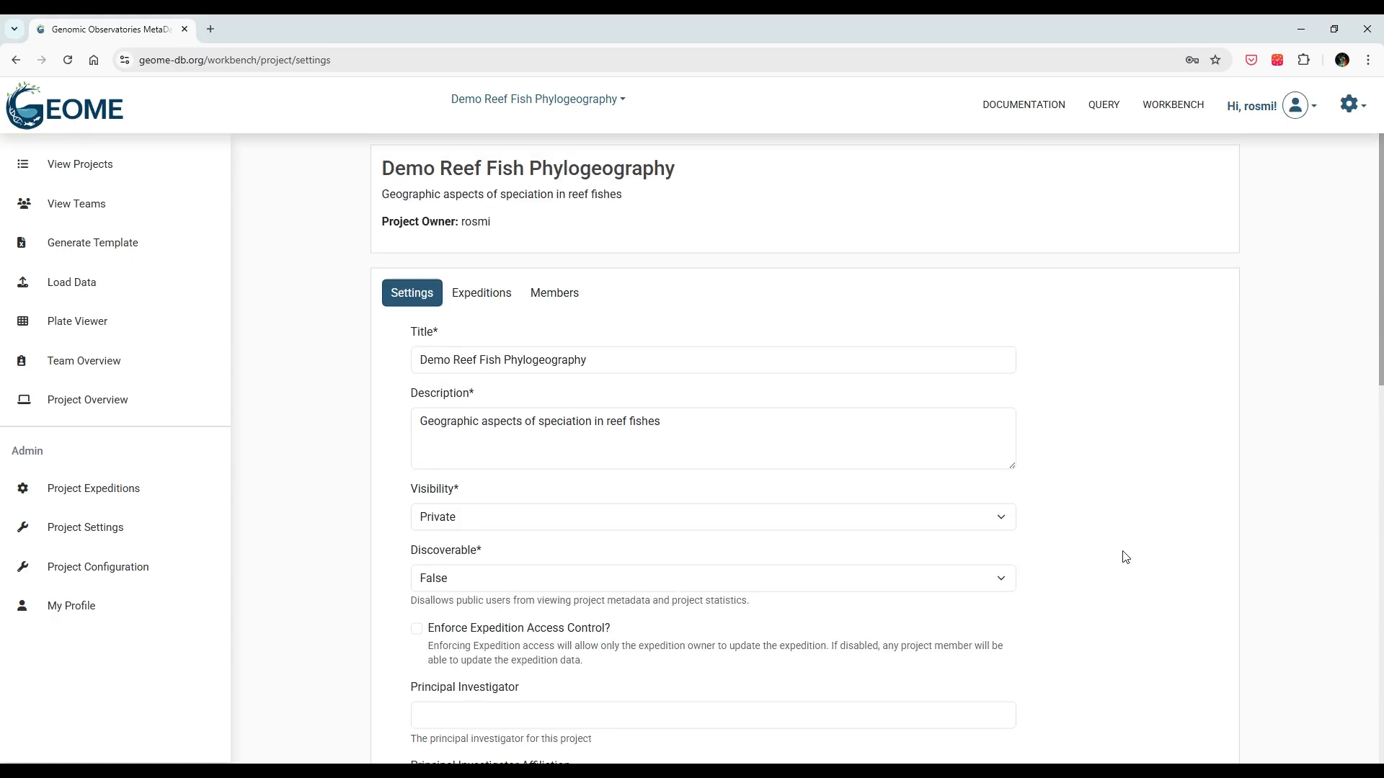
left_click(490, 301)
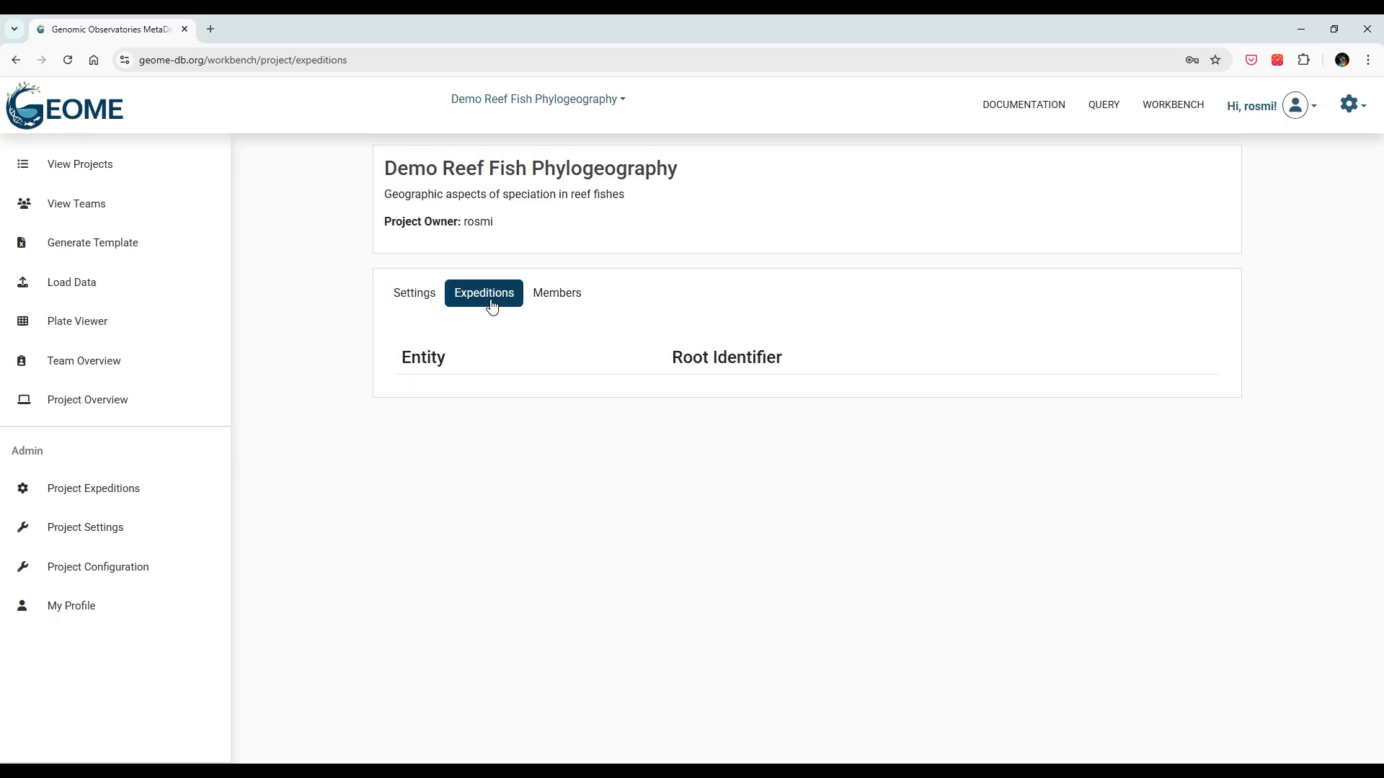
Step: Check the project's single-member list, then browse the Public Teams such as RRAP and Biocode
left_click(555, 311)
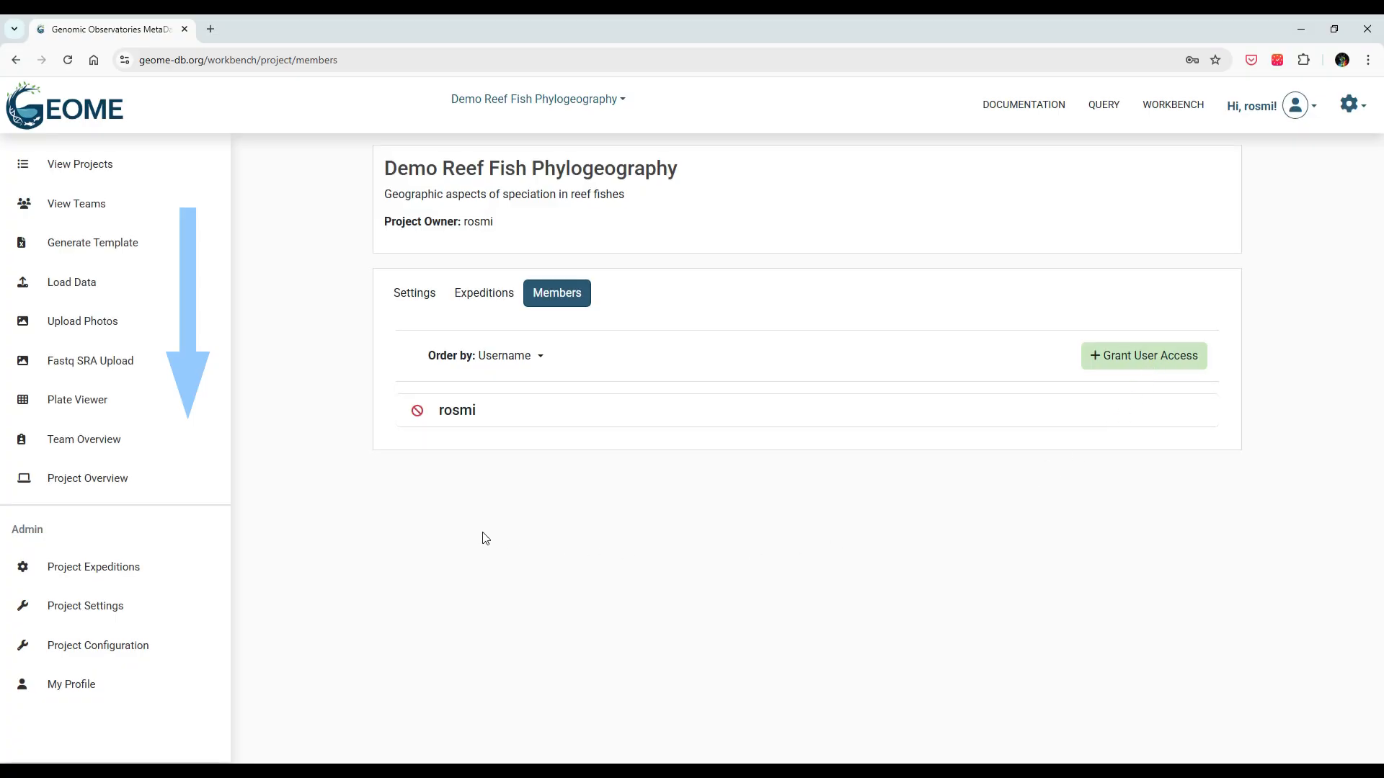
left_click(169, 208)
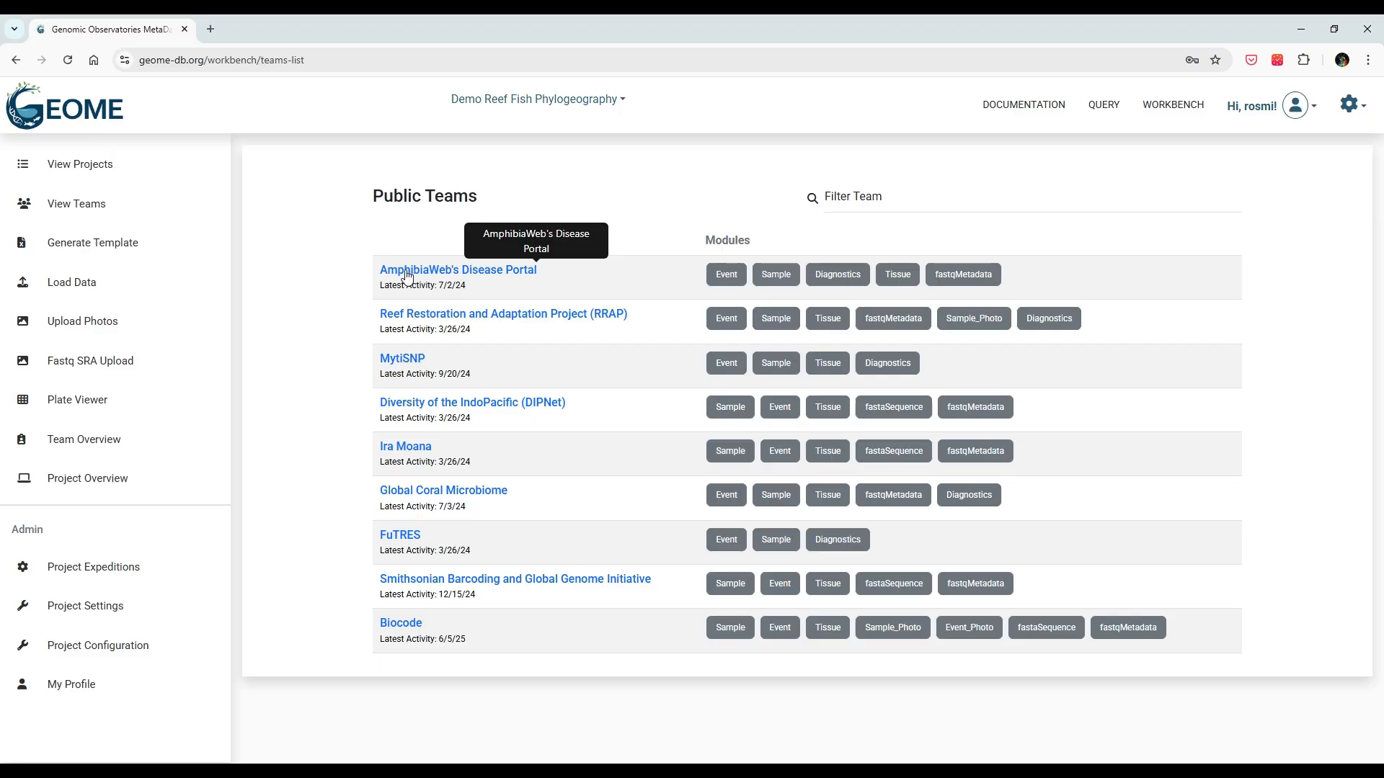
Step: Open Generate Template for Demo Reef Fish Phylogeography from the sidebar
left_click(188, 248)
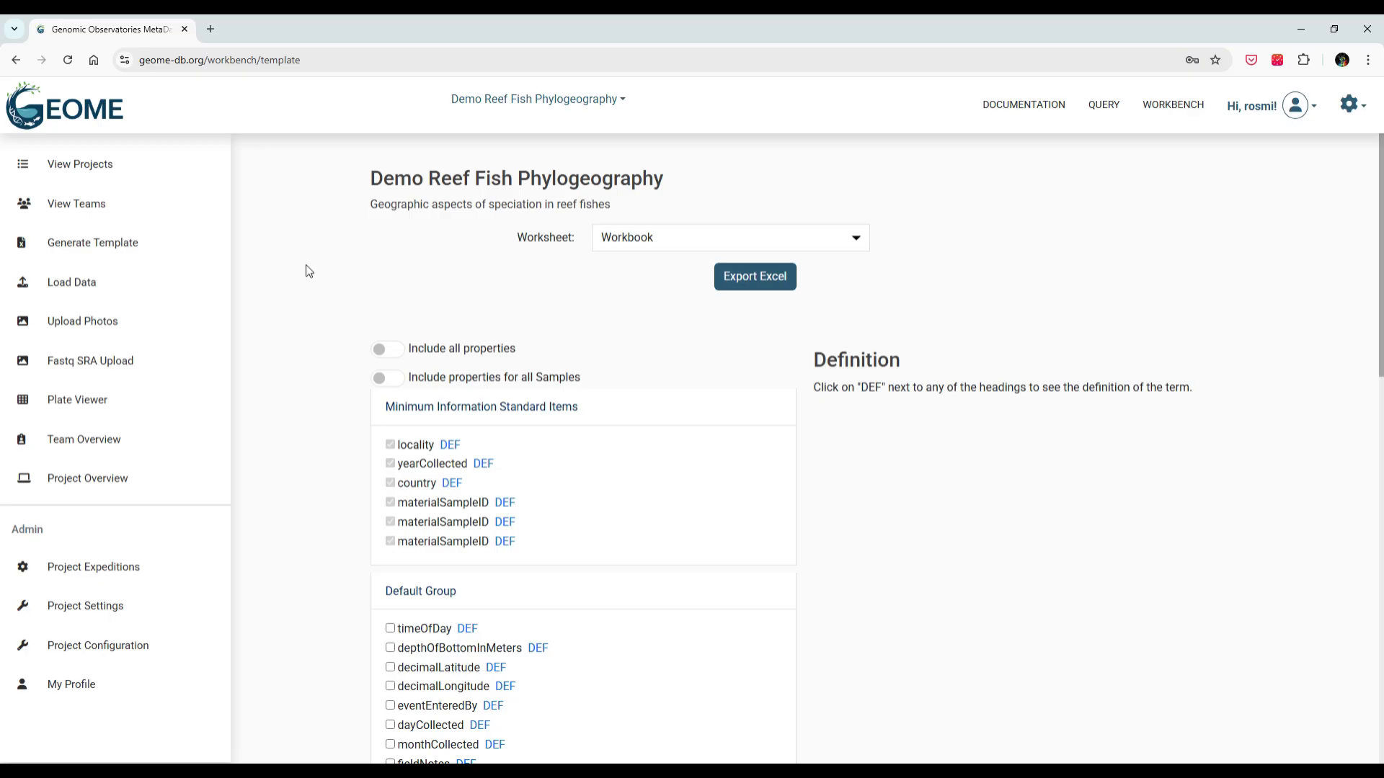
scroll(307, 271, "down", 4)
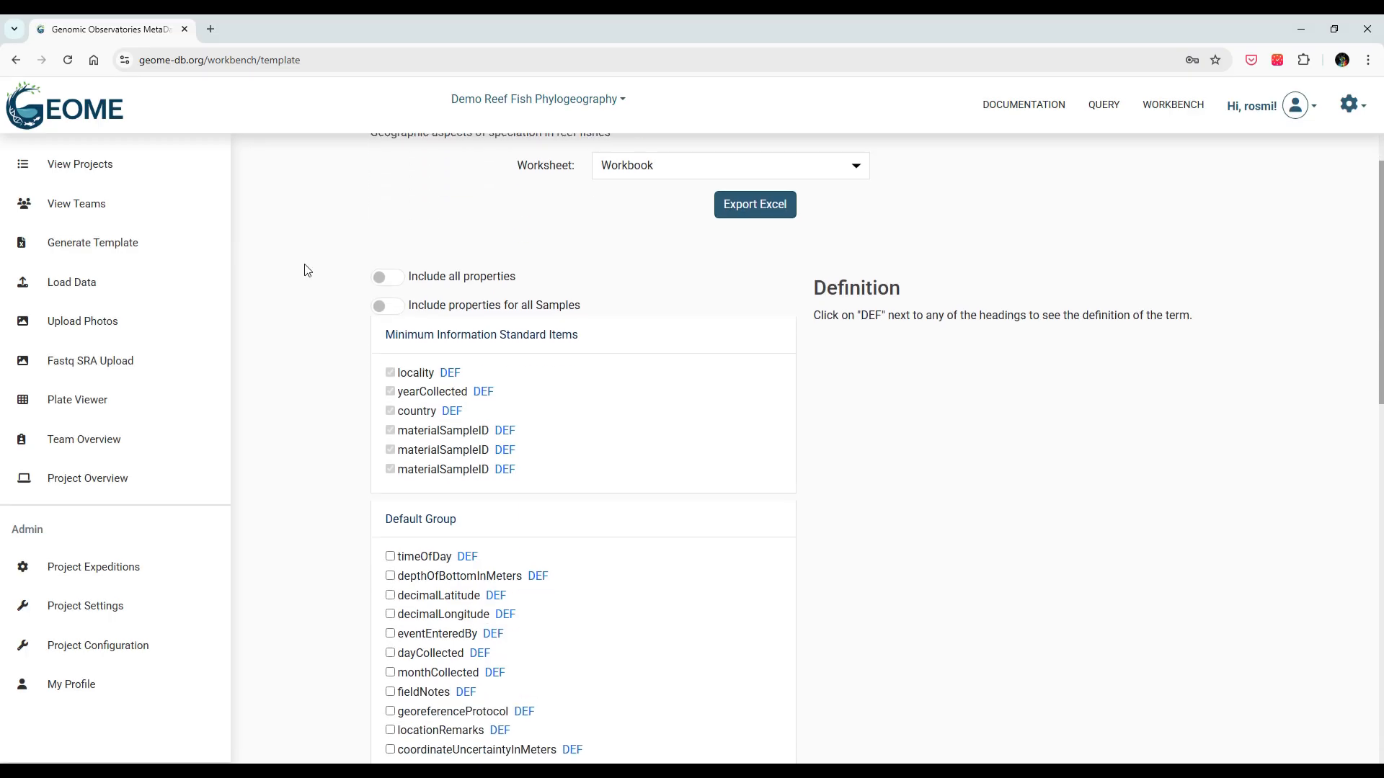
scroll(307, 271, "down", 3)
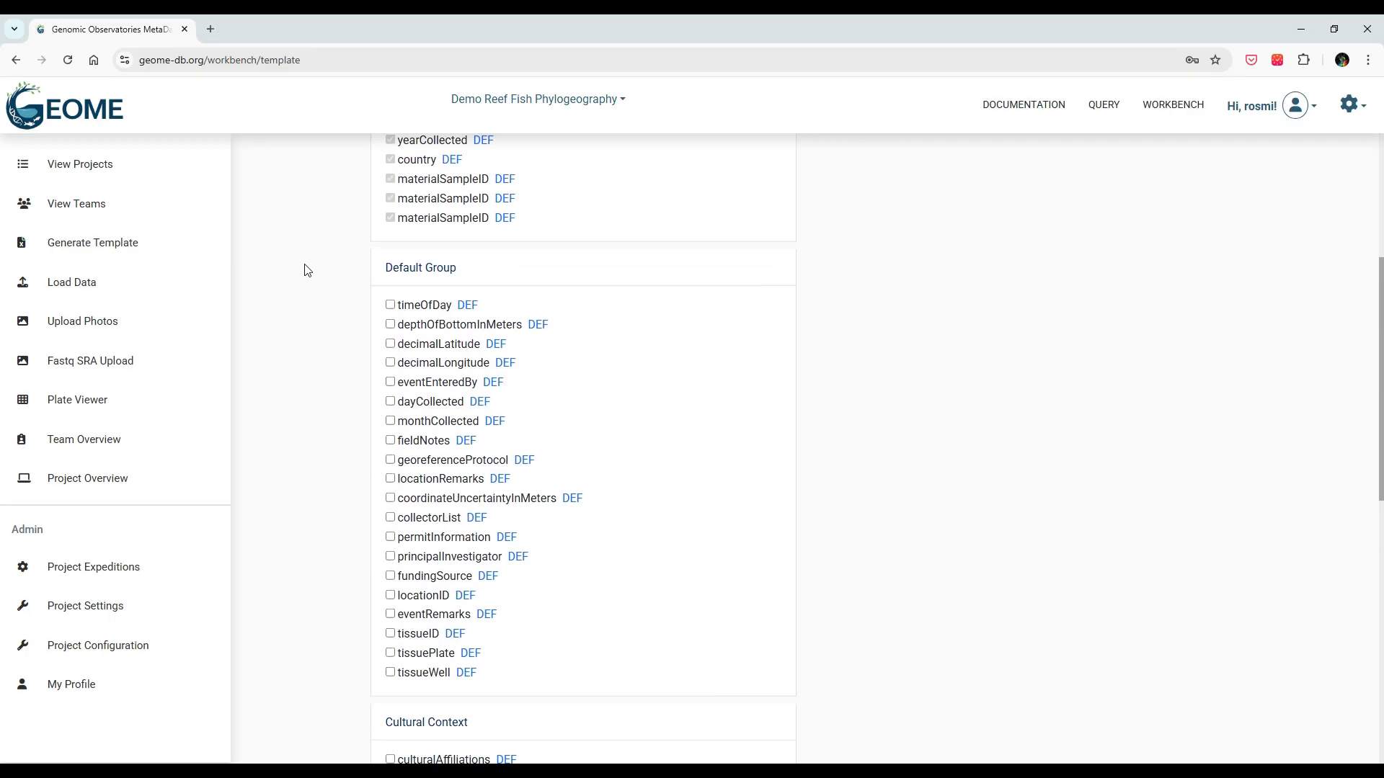
scroll(307, 270, "down", 4)
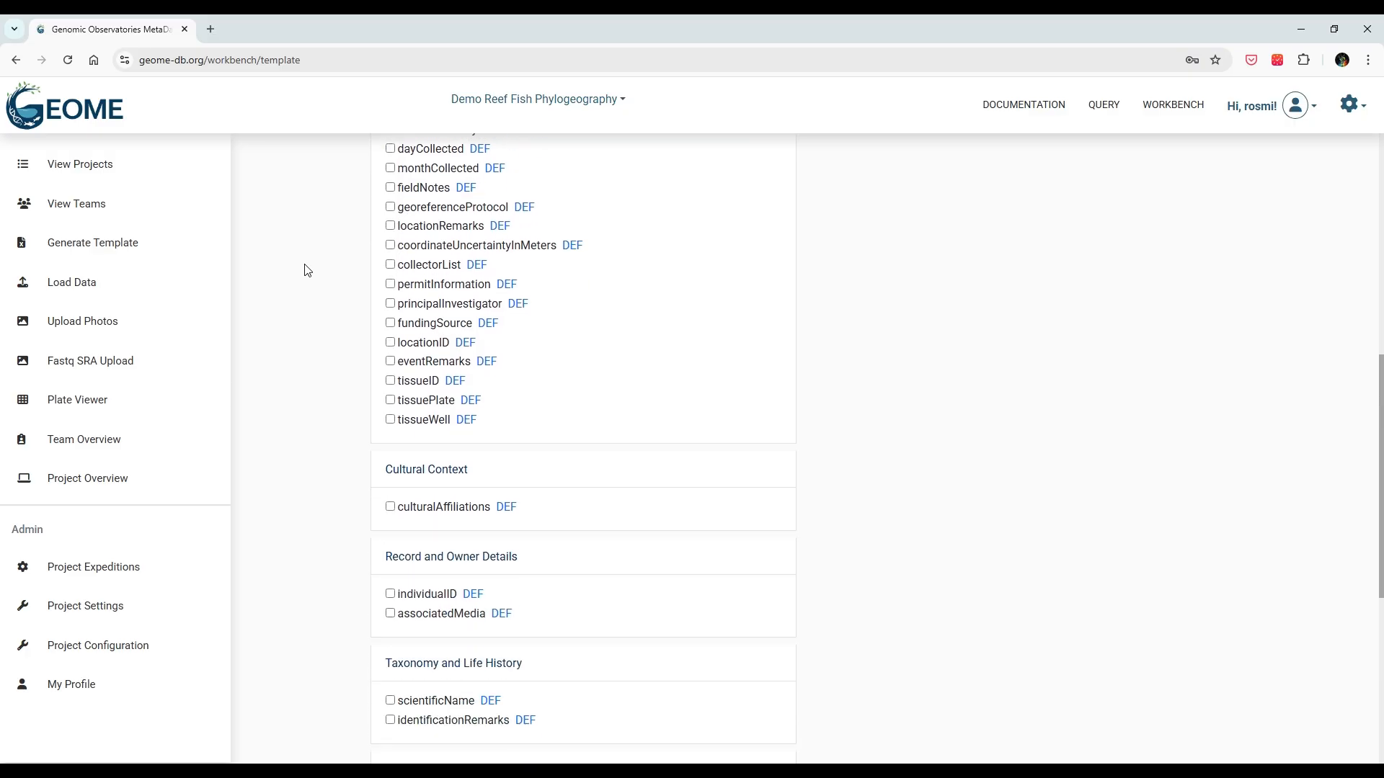
scroll(307, 270, "down", 3)
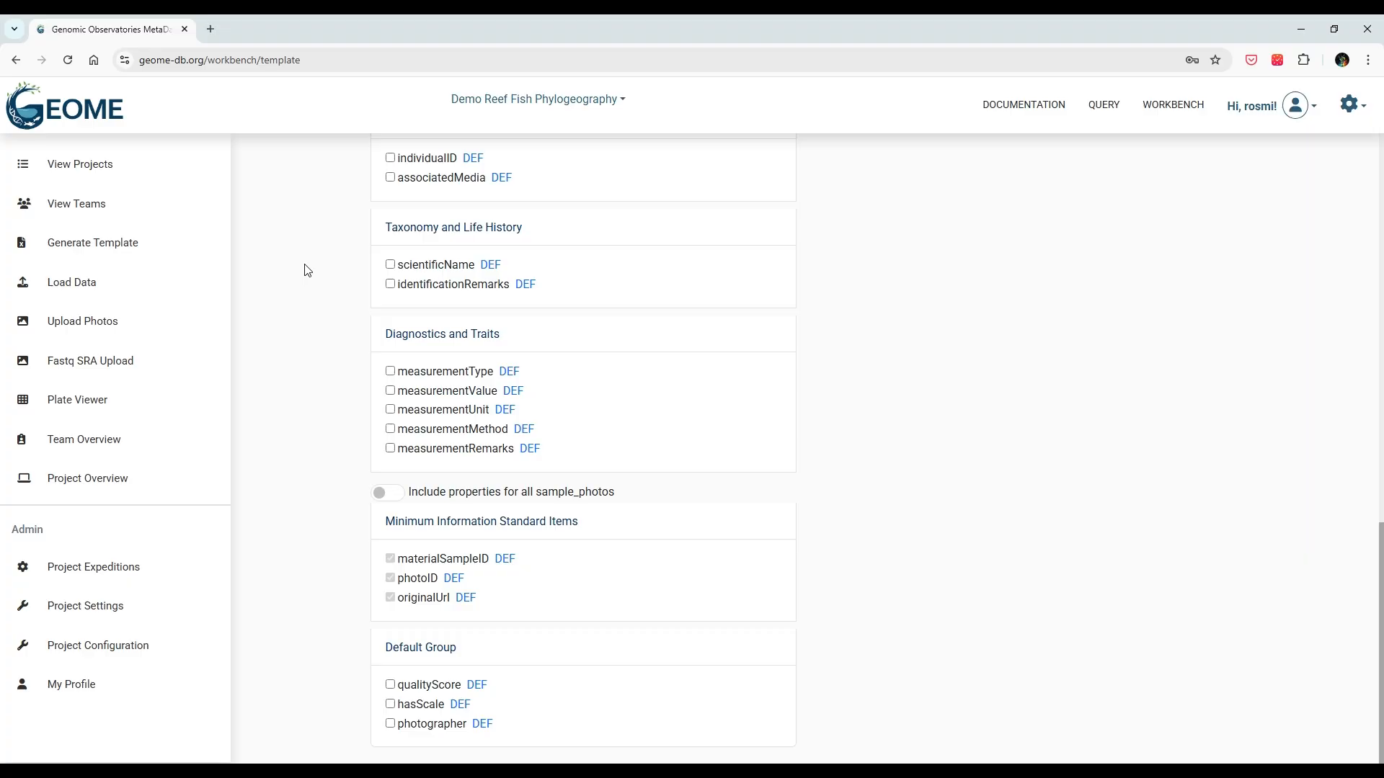
scroll(307, 270, "up", 8)
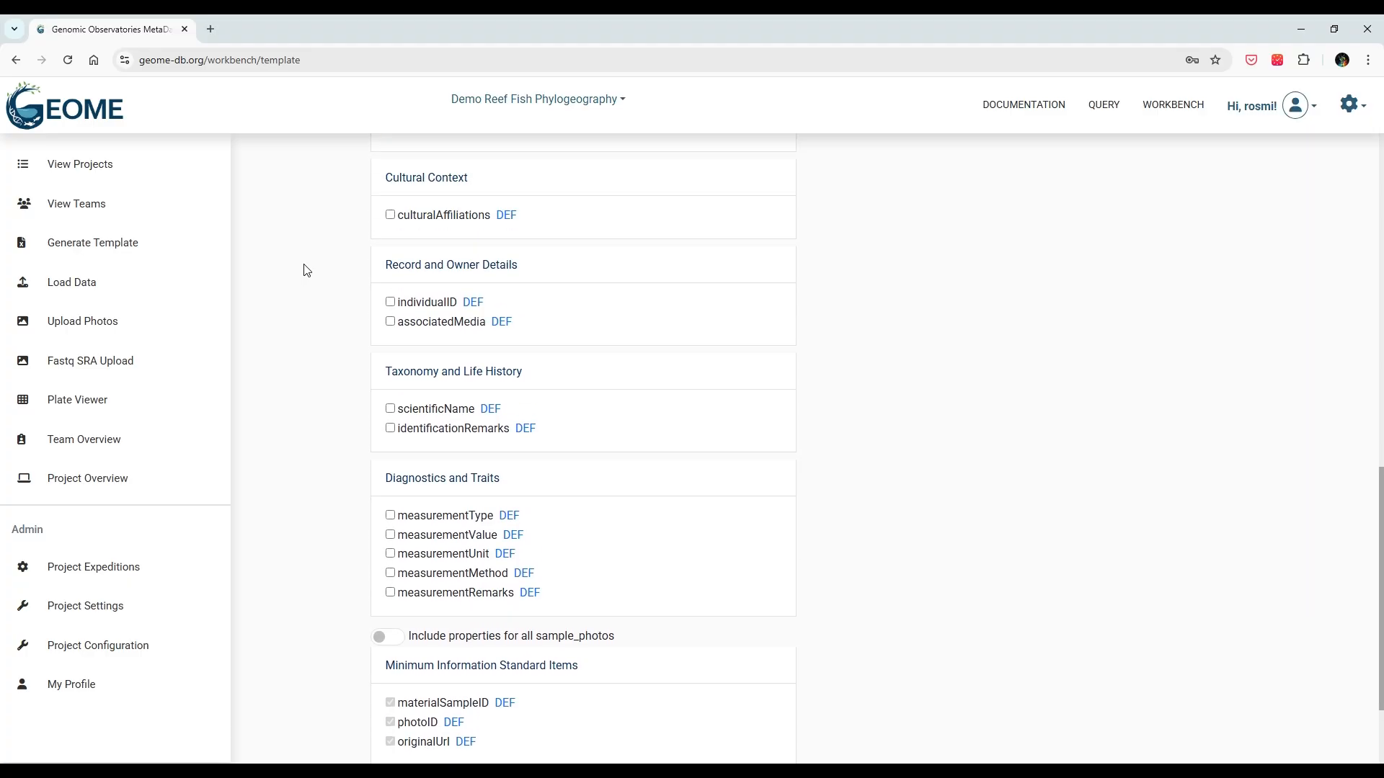
scroll(305, 271, "up", 5)
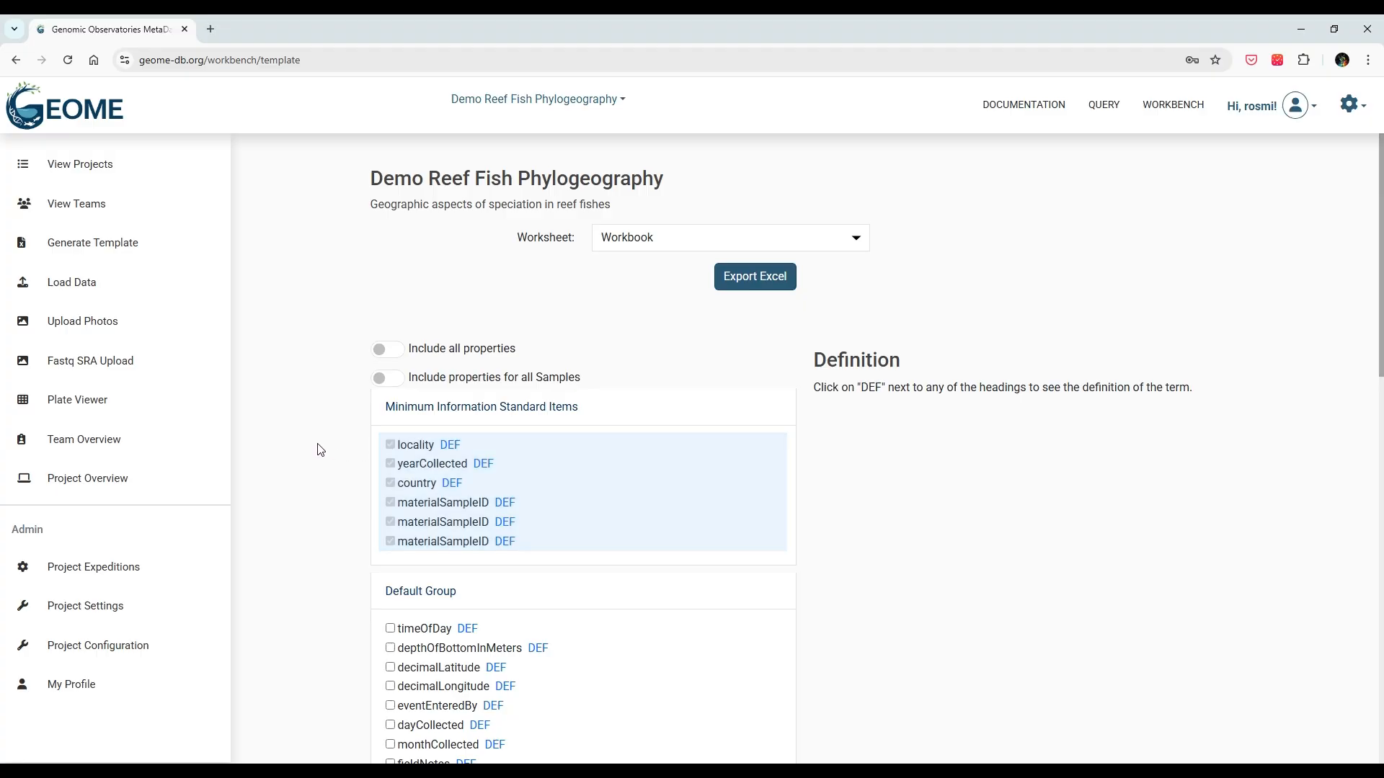
scroll(320, 449, "down", 1)
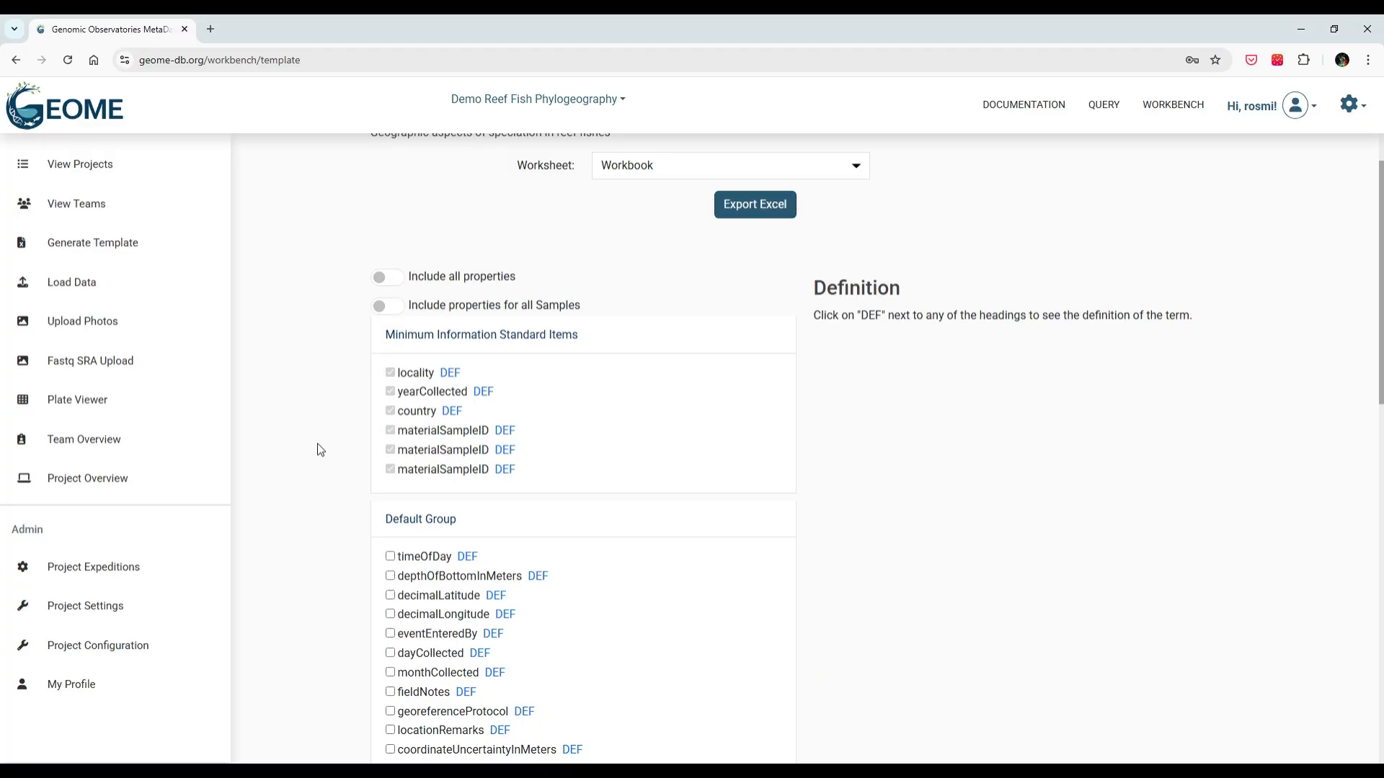
Step: Tick timeOfDay and depthOfBottomInMeters, briefly toggling decimalLatitude and decimalLongitude on and off
scroll(320, 449, "down", 1)
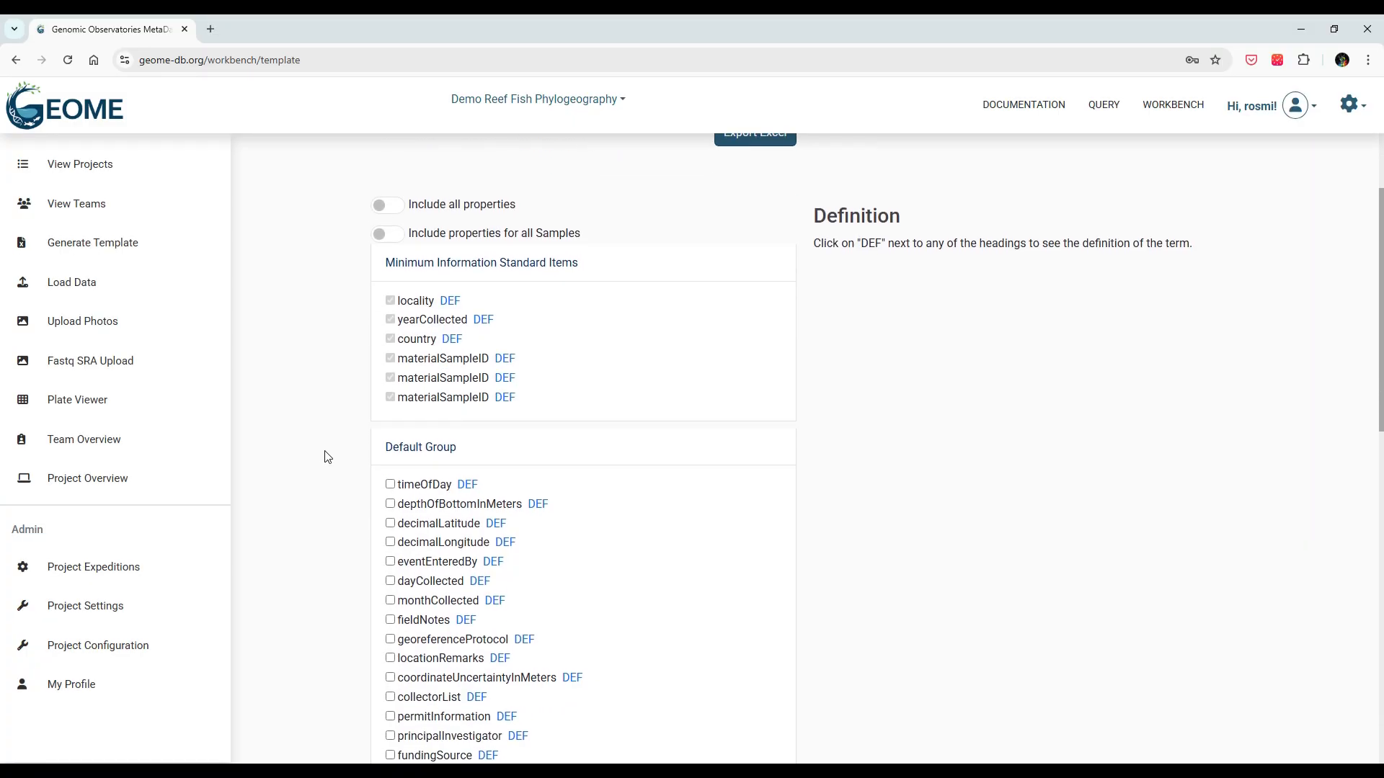
left_click(390, 485)
left_click(390, 504)
left_click(390, 523)
left_click(390, 542)
left_click(390, 542)
left_click(390, 523)
Step: Show the country field definition, then re-include decimalLatitude and decimalLongitude in the template
left_click(453, 340)
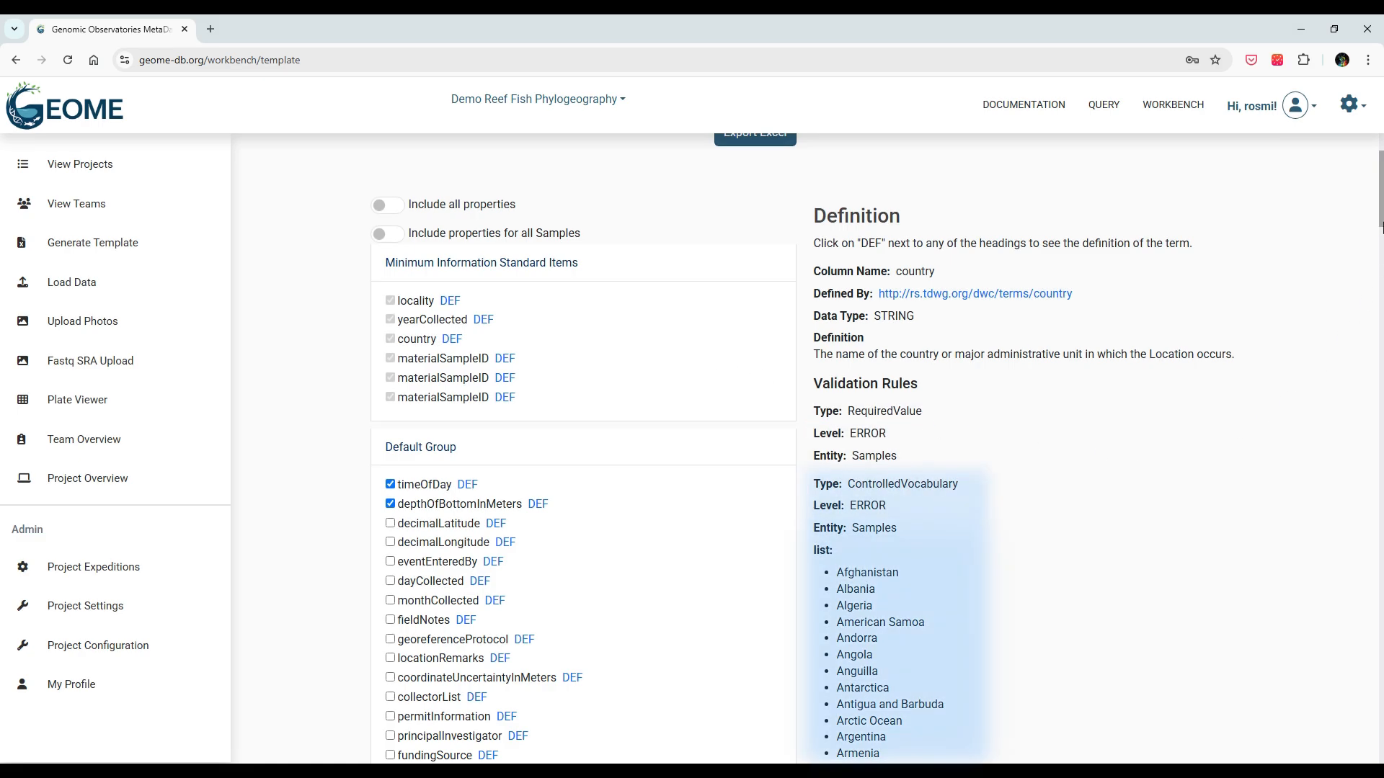
left_click_drag(1382, 223, 1382, 227)
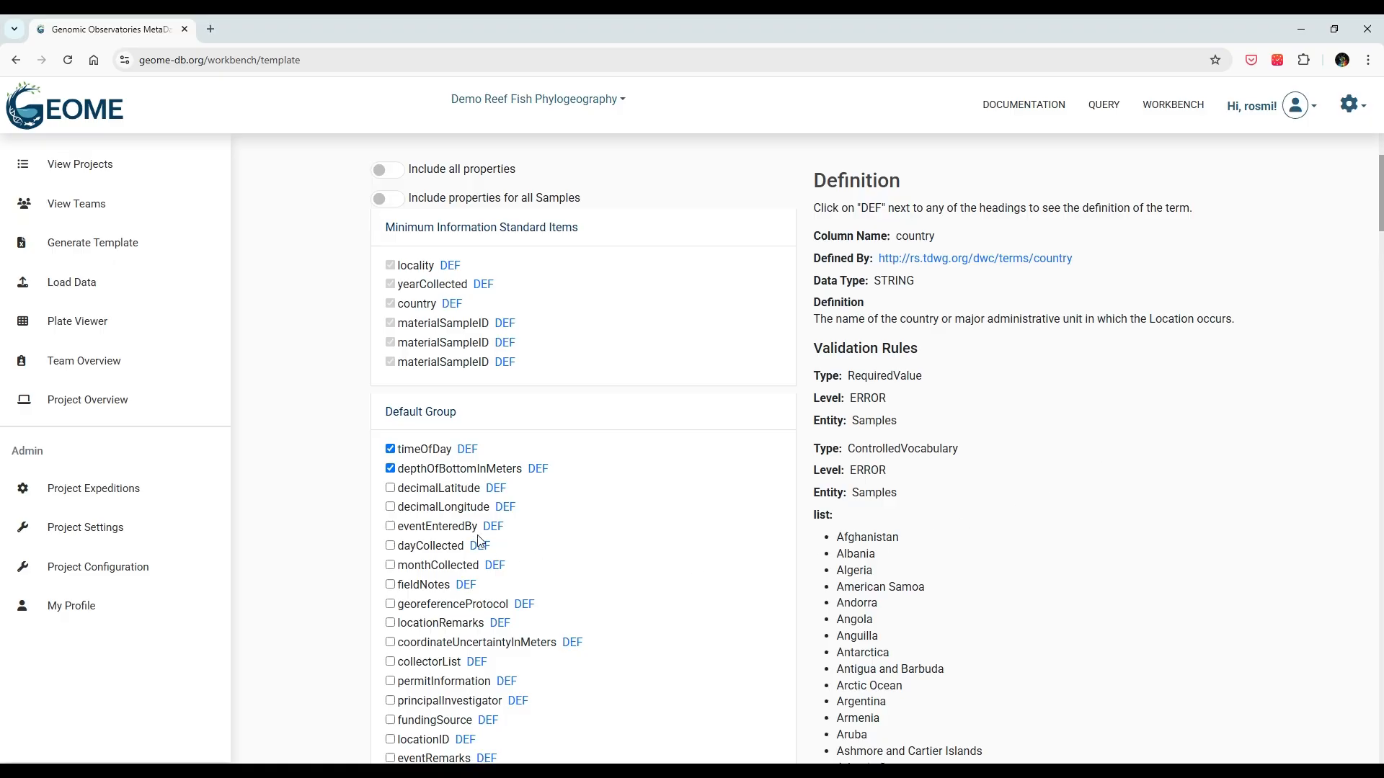
left_click(390, 488)
left_click(390, 508)
scroll(326, 456, "up", 3)
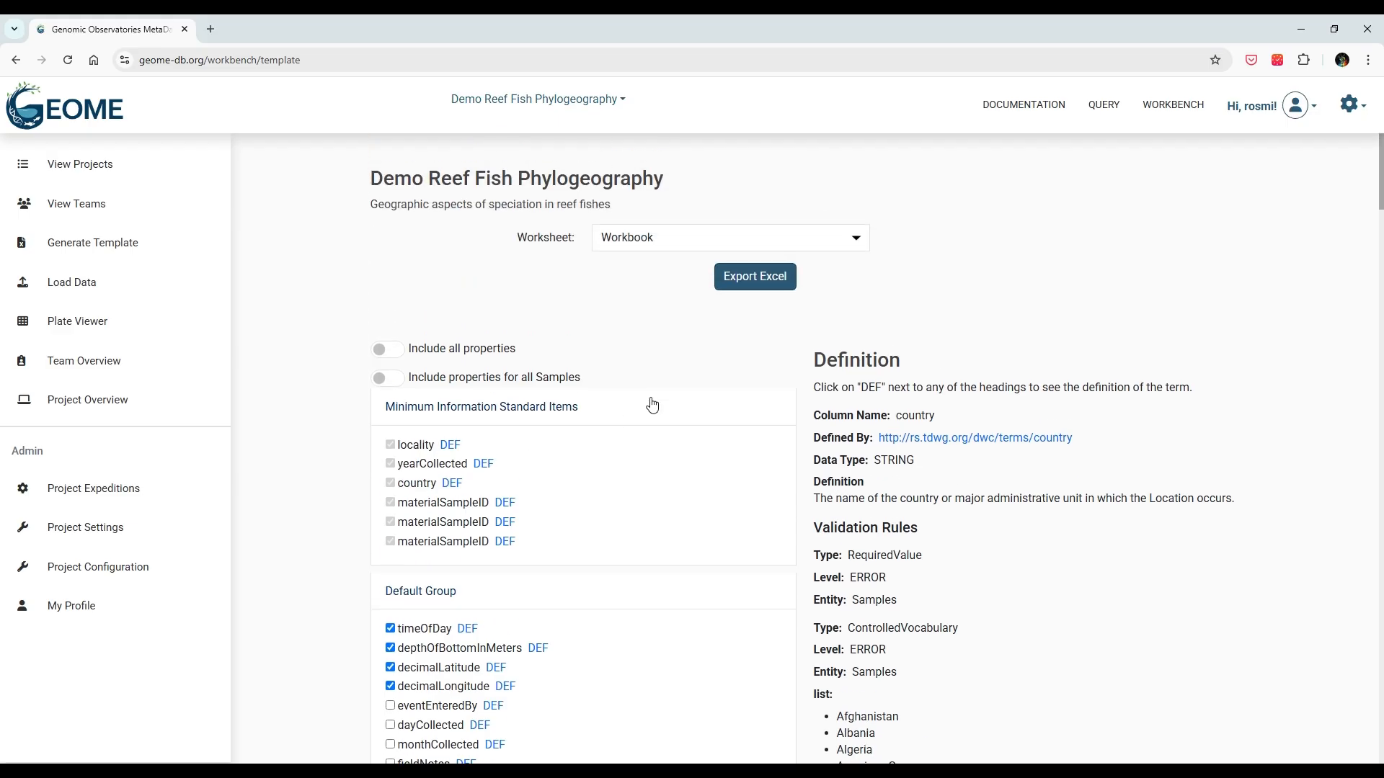
Step: Export the template to Excel and view its Samples sheet headed locality through decimalLongitude
left_click(758, 281)
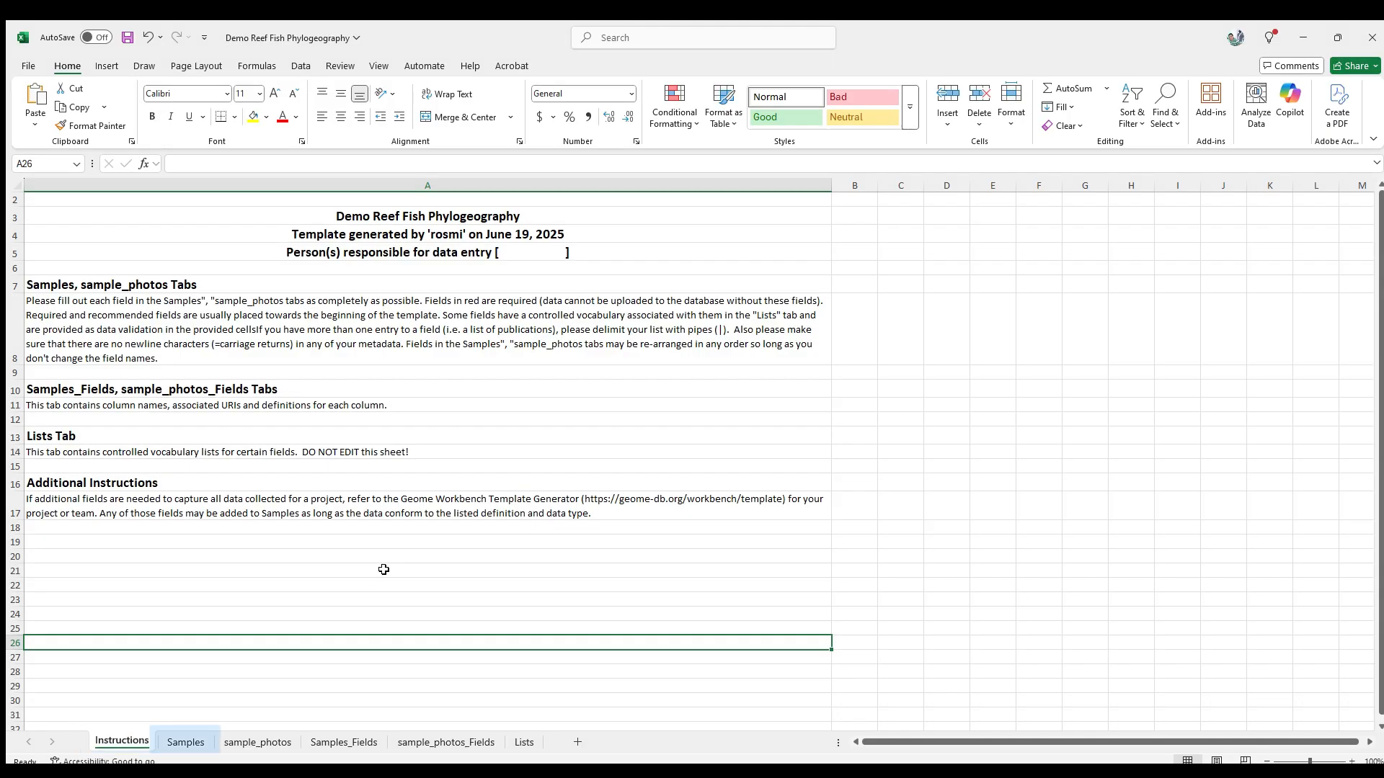
left_click(179, 744)
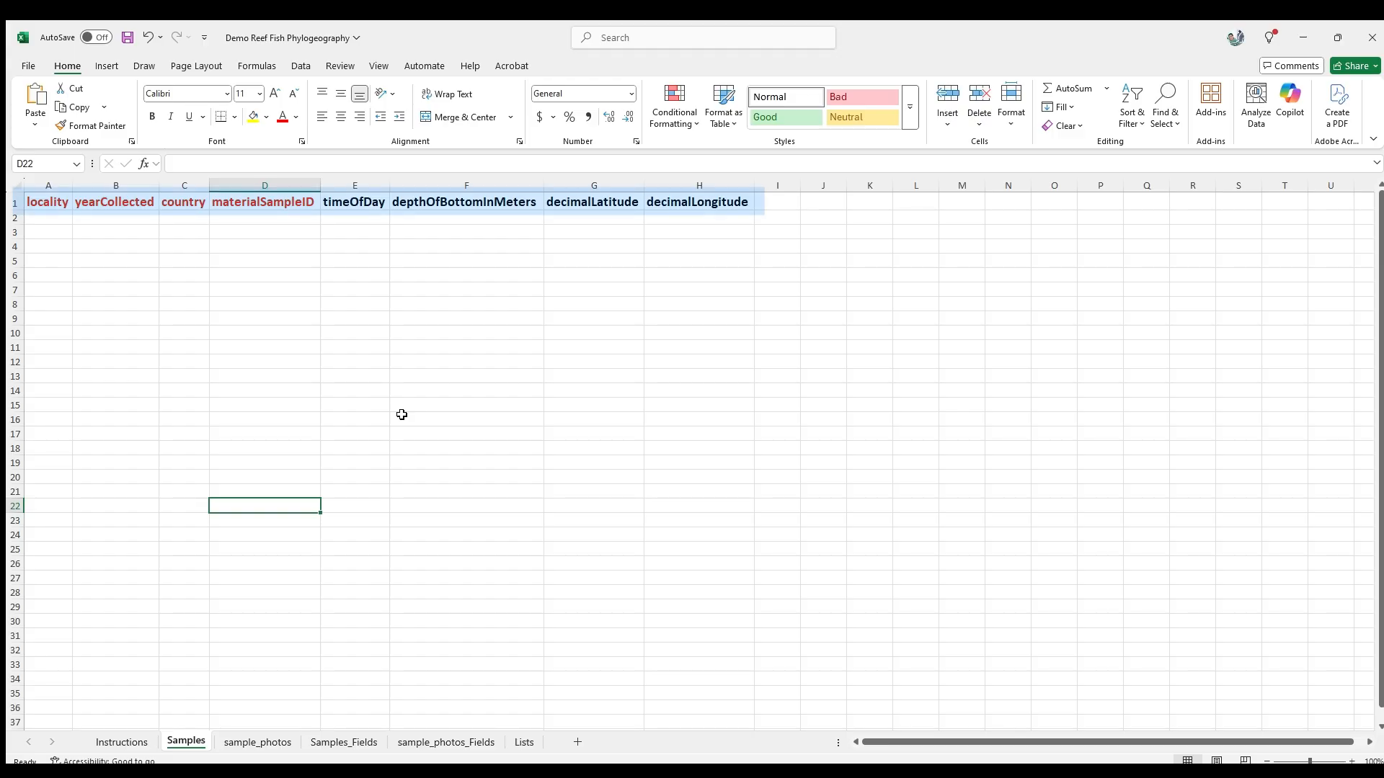
Step: Inspect the Samples header cells A1–H1, from locality to decimalLongitude
left_click(54, 205)
left_click(92, 206)
left_click(183, 206)
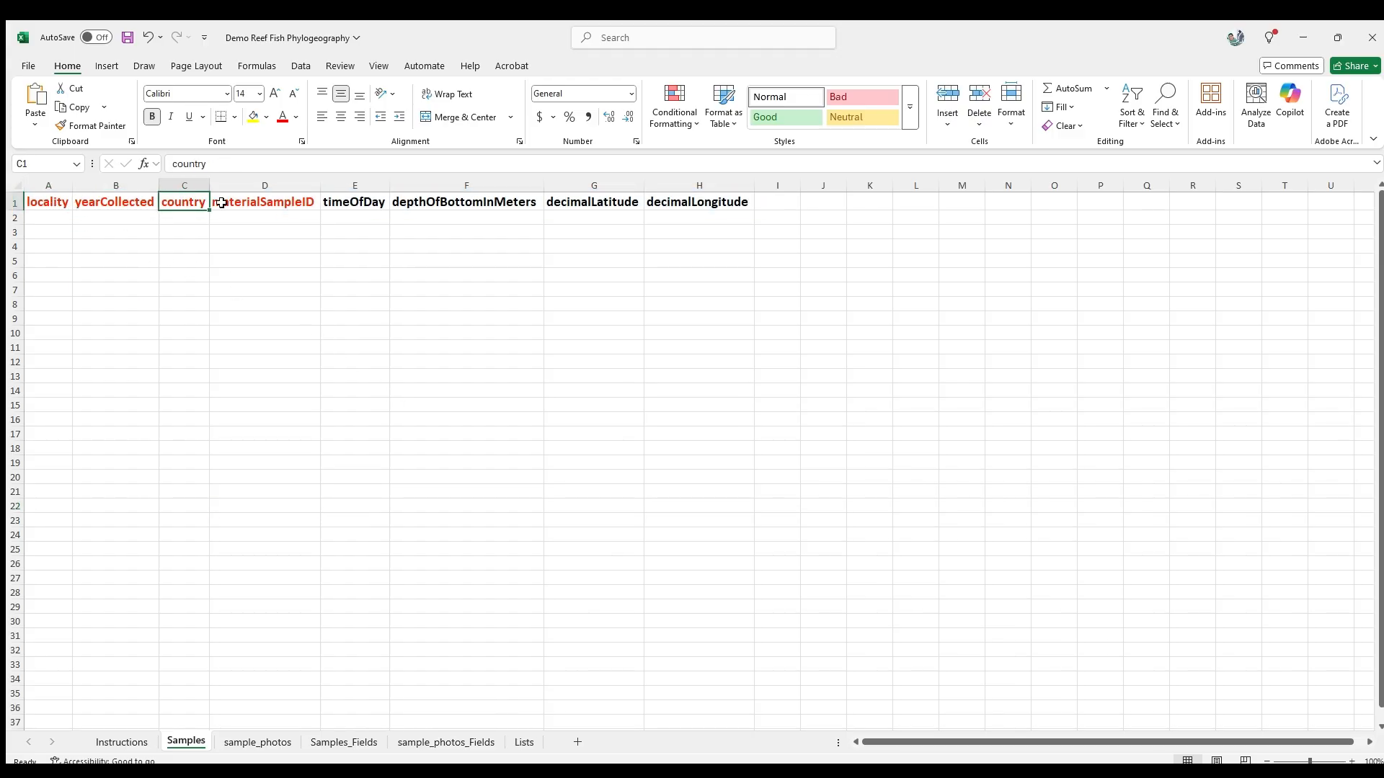
left_click(265, 216)
left_click(269, 204)
left_click(365, 300)
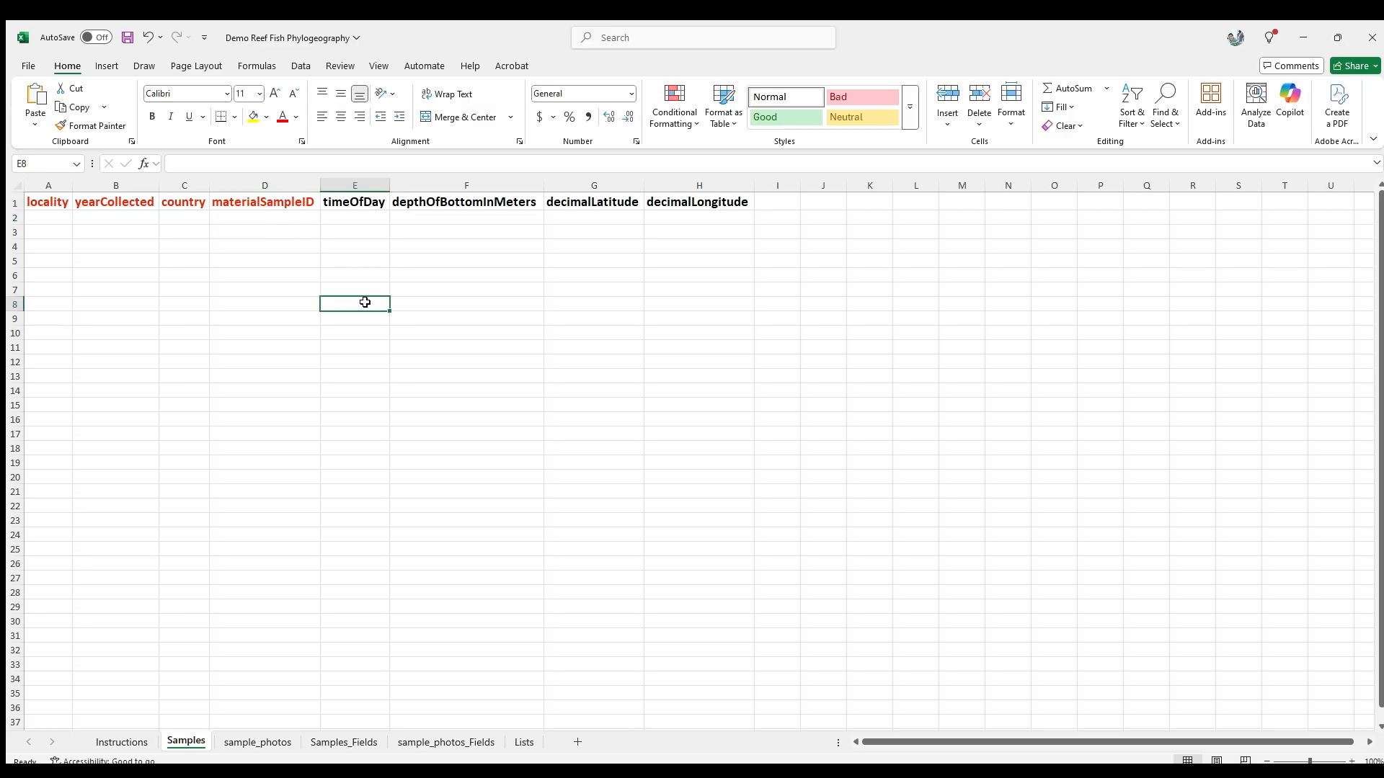
left_click(375, 207)
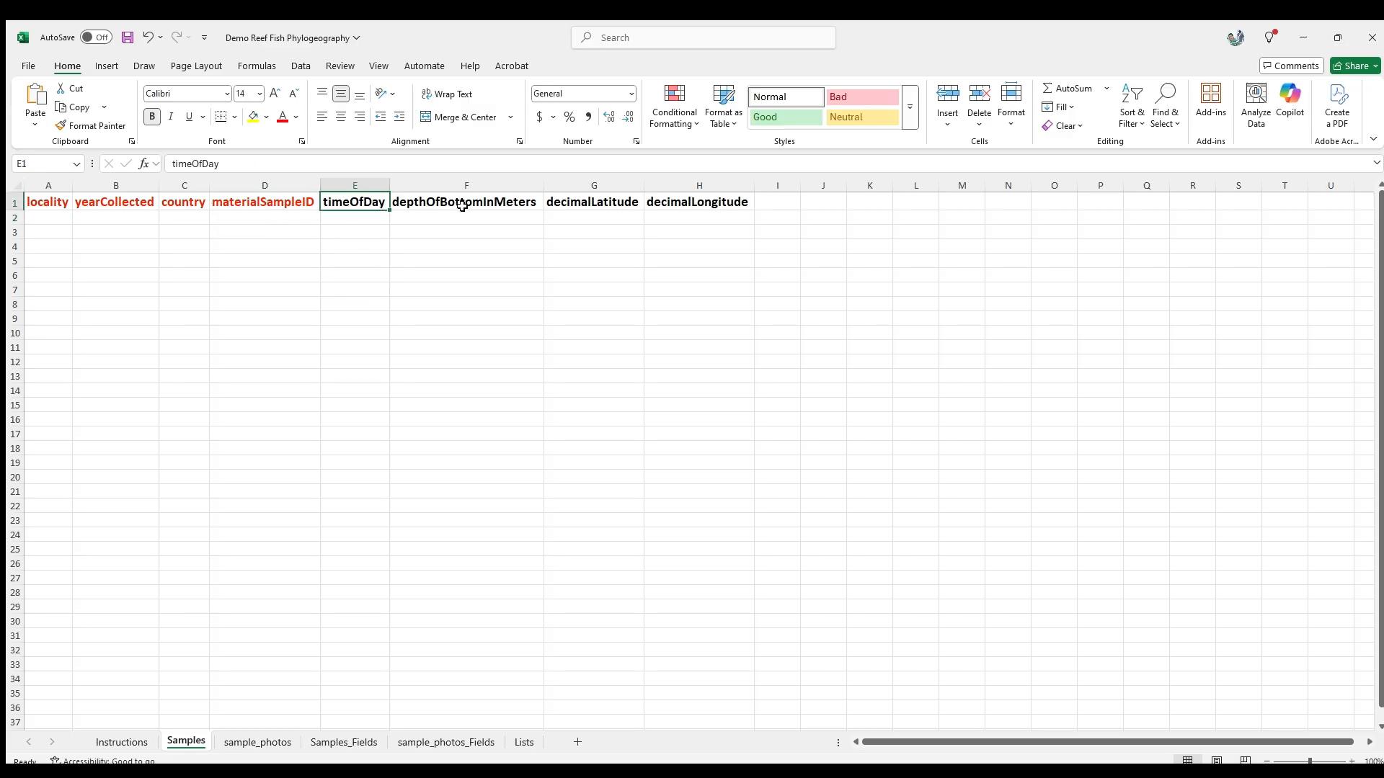
left_click(462, 205)
left_click(563, 209)
left_click(685, 209)
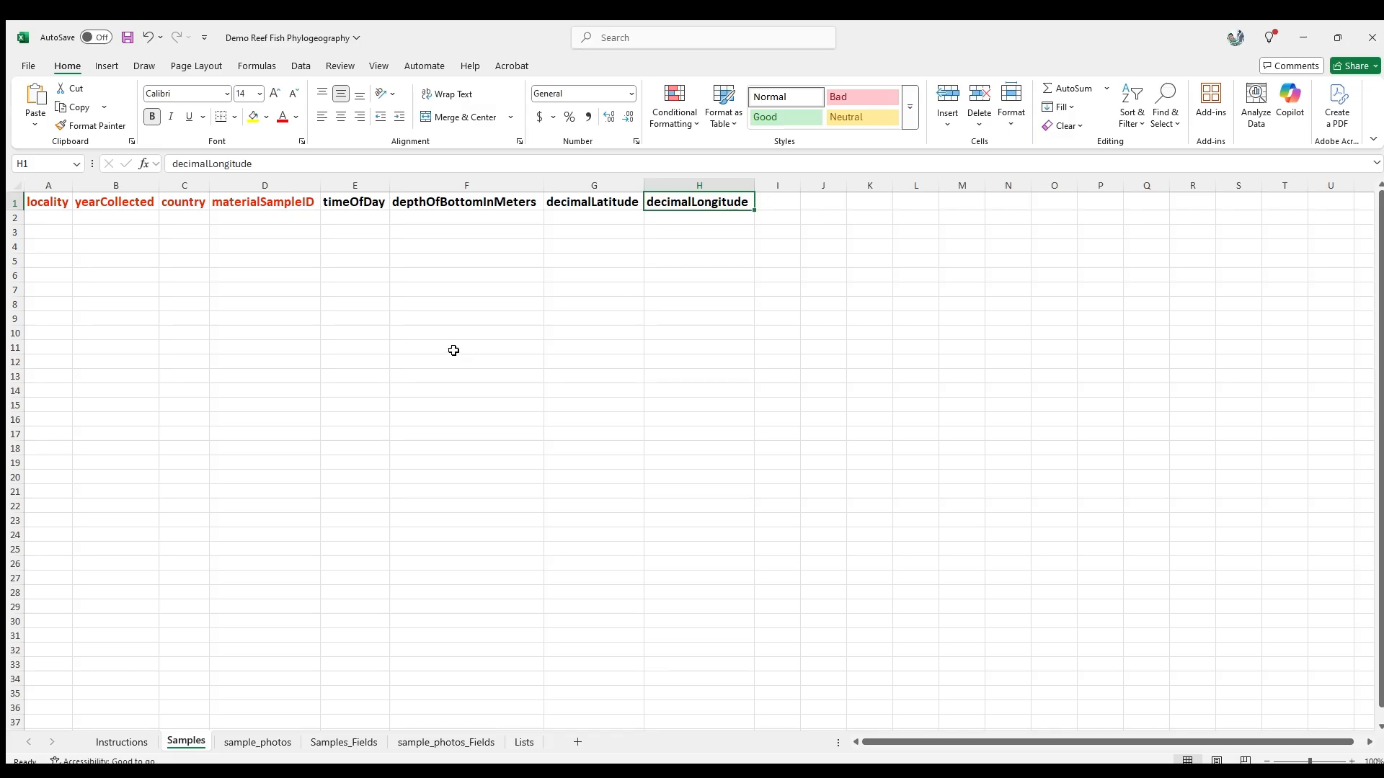
Step: Check the country pick list in C2 without choosing, then view the sample_photos sheet
left_click(181, 205)
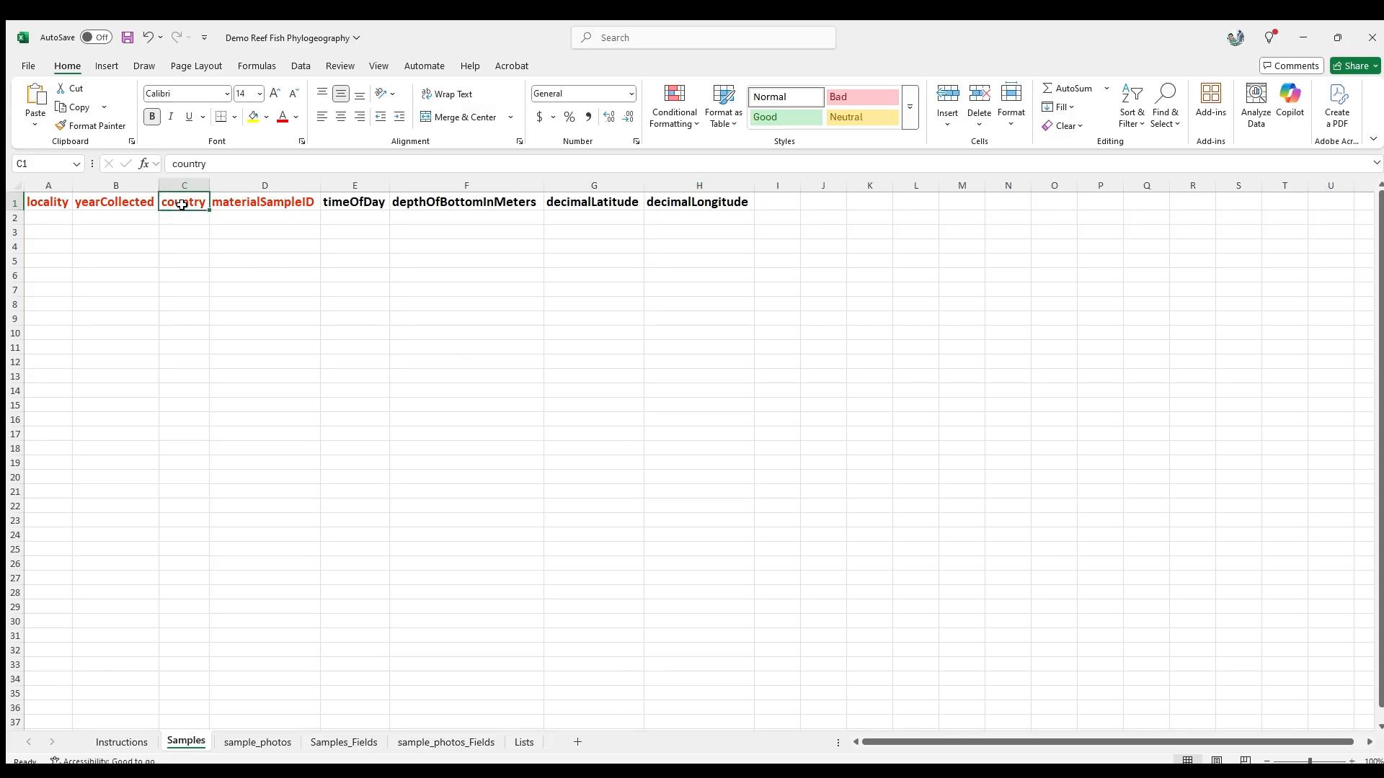
left_click(189, 217)
left_click(214, 218)
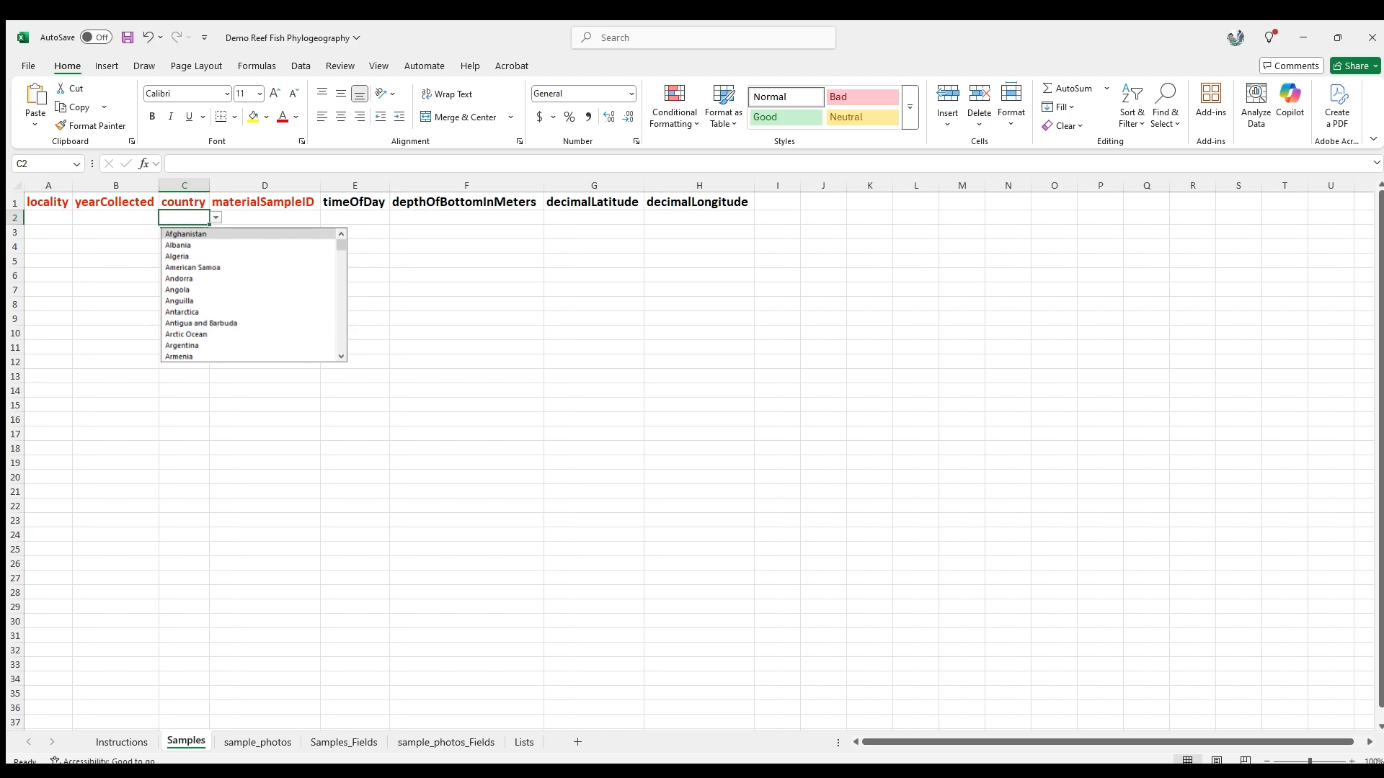
key("Escape")
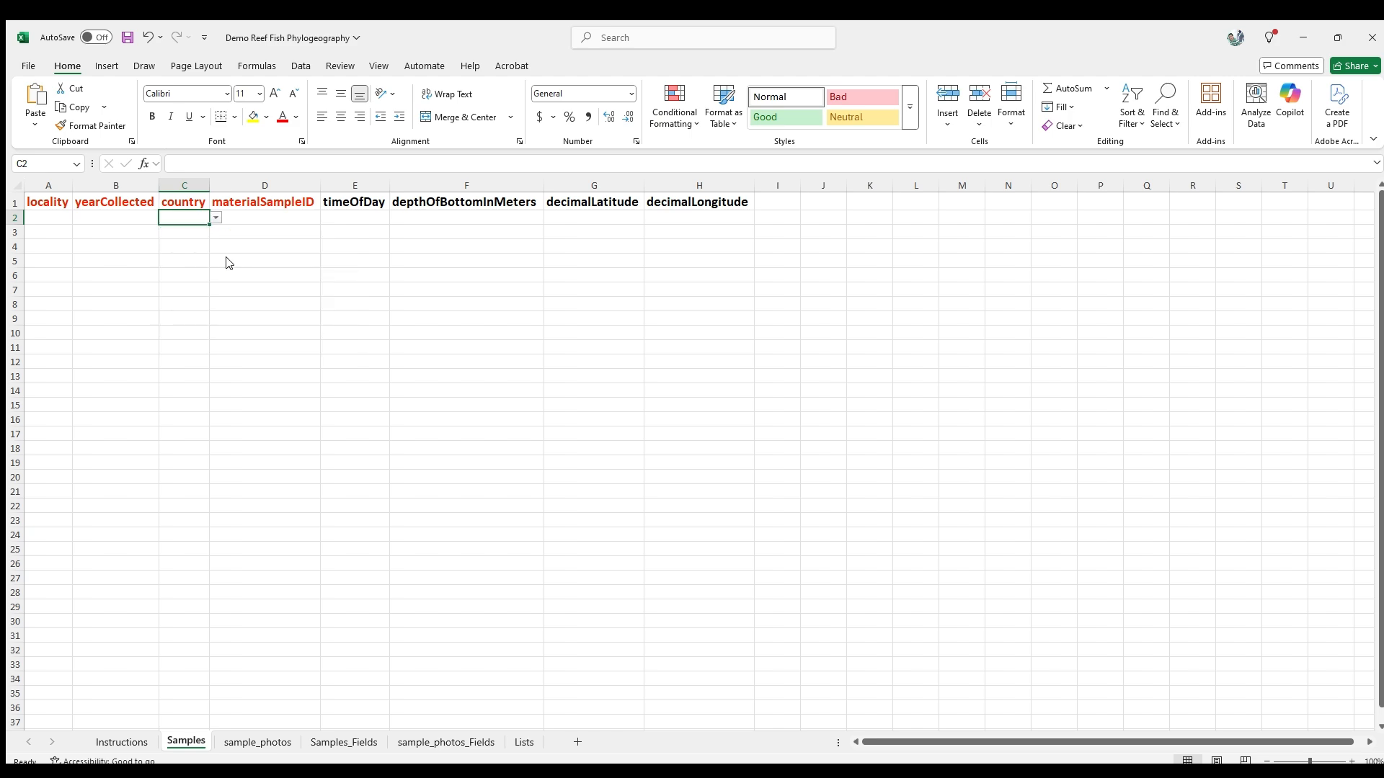
left_click(444, 346)
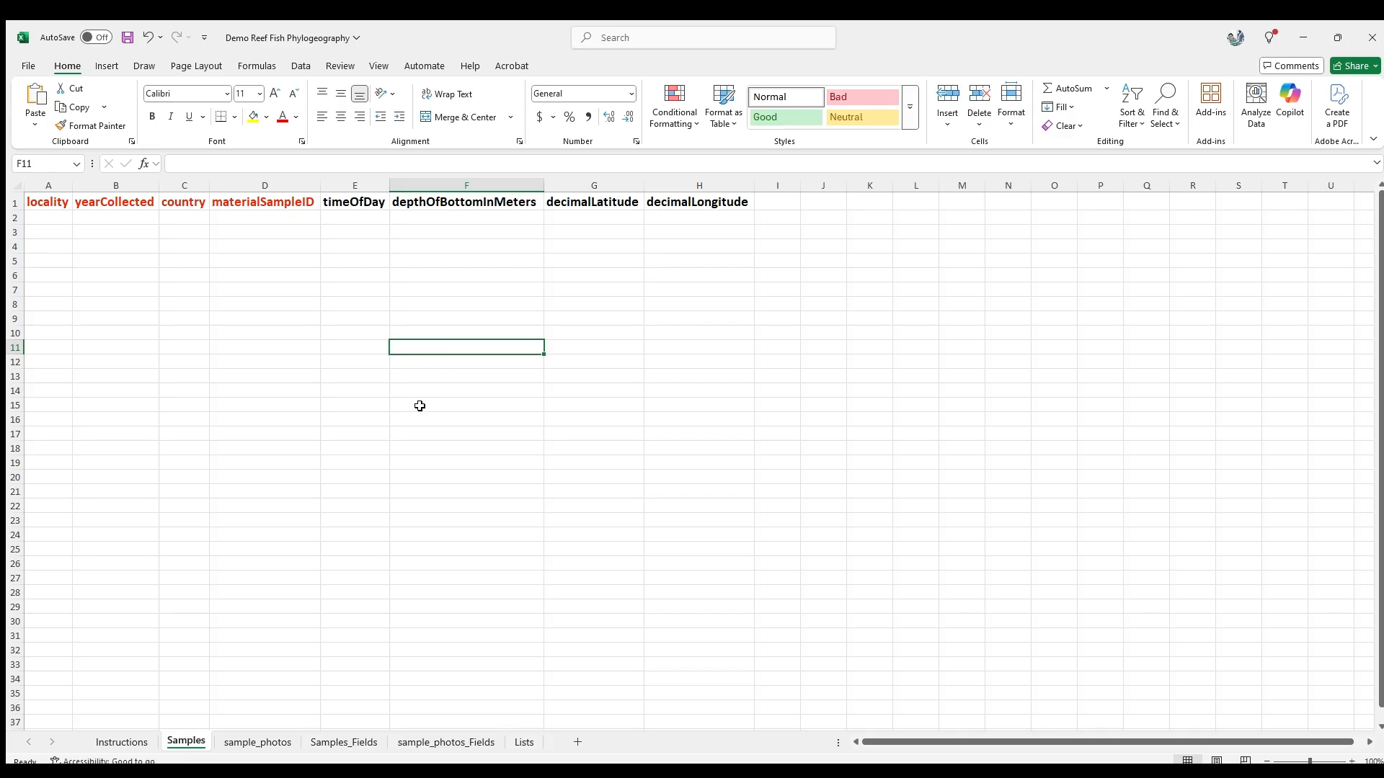
left_click(254, 743)
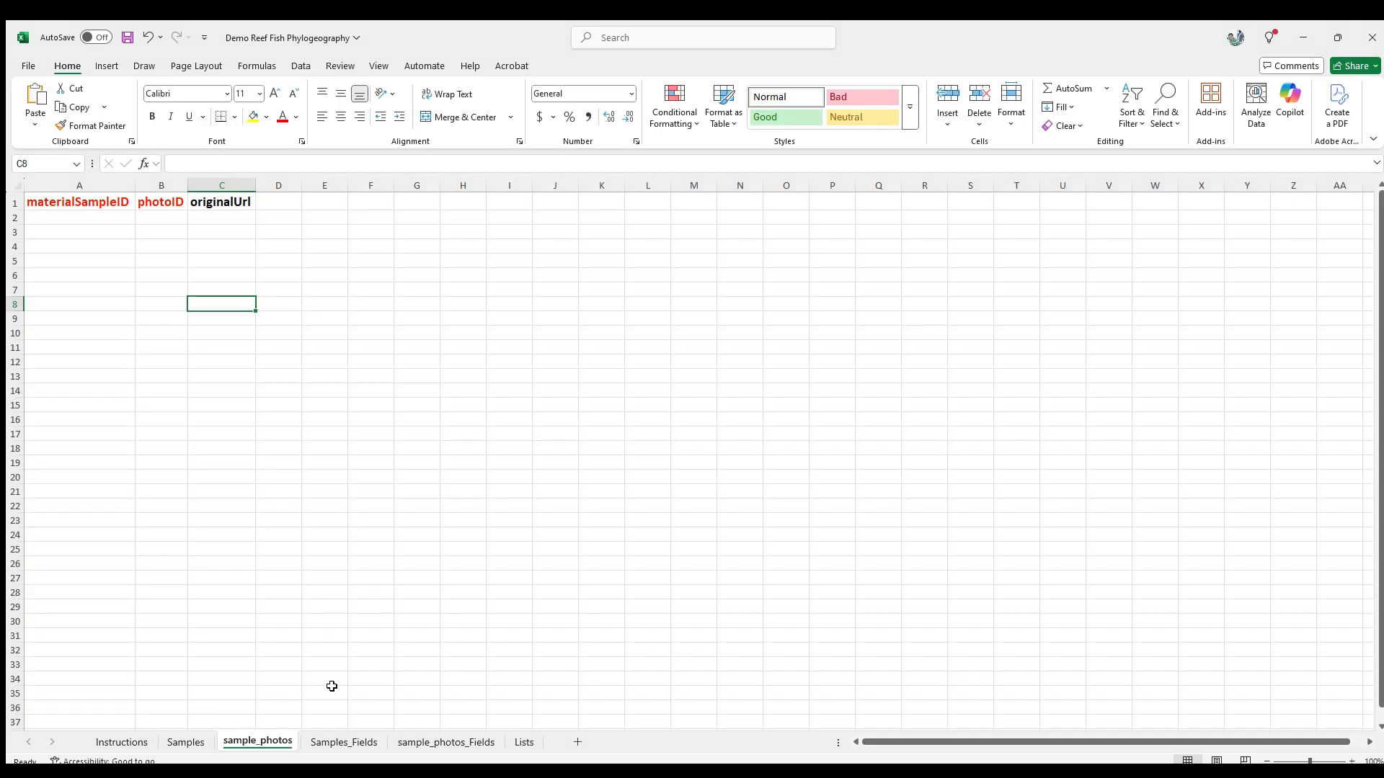
Step: Review the Samples_Fields and sample_photos_Fields definition sheets in the exported workbook
left_click(342, 743)
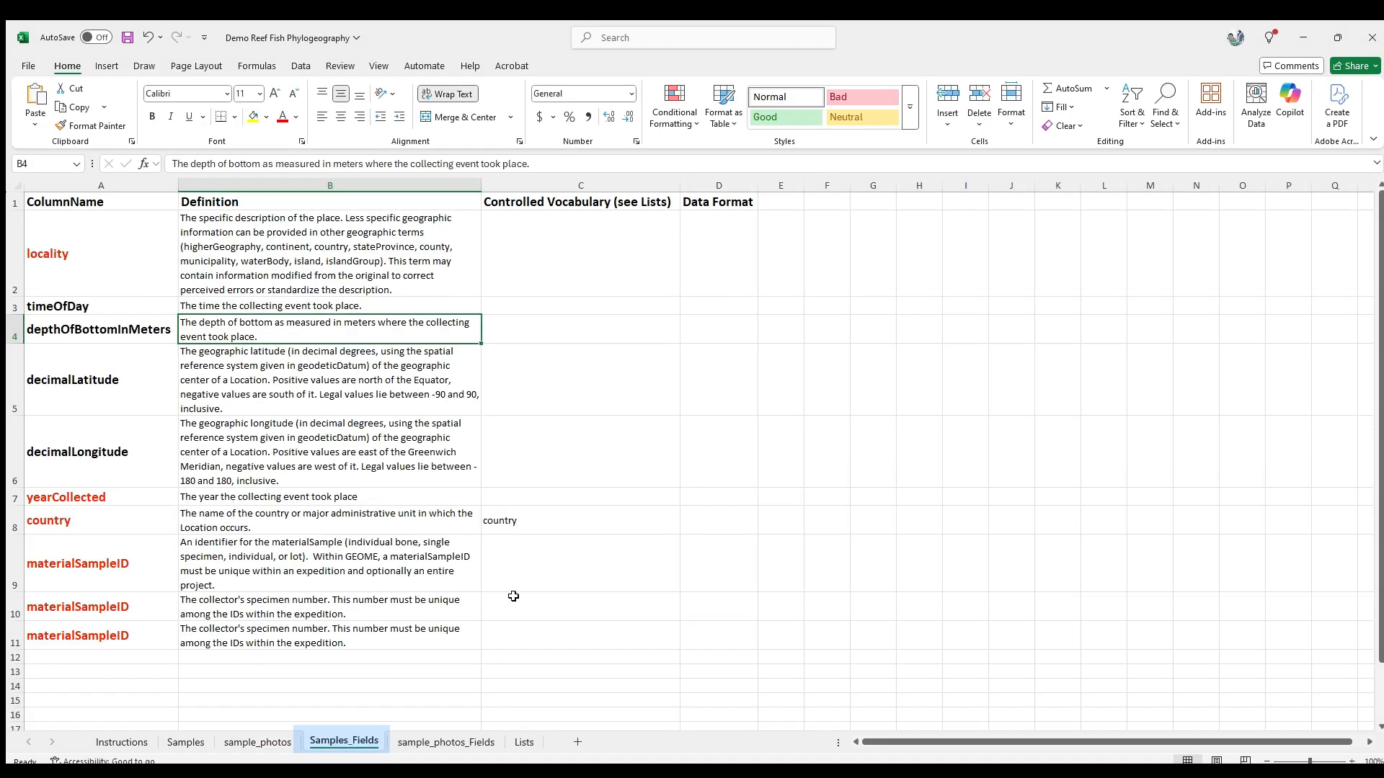
left_click(563, 575)
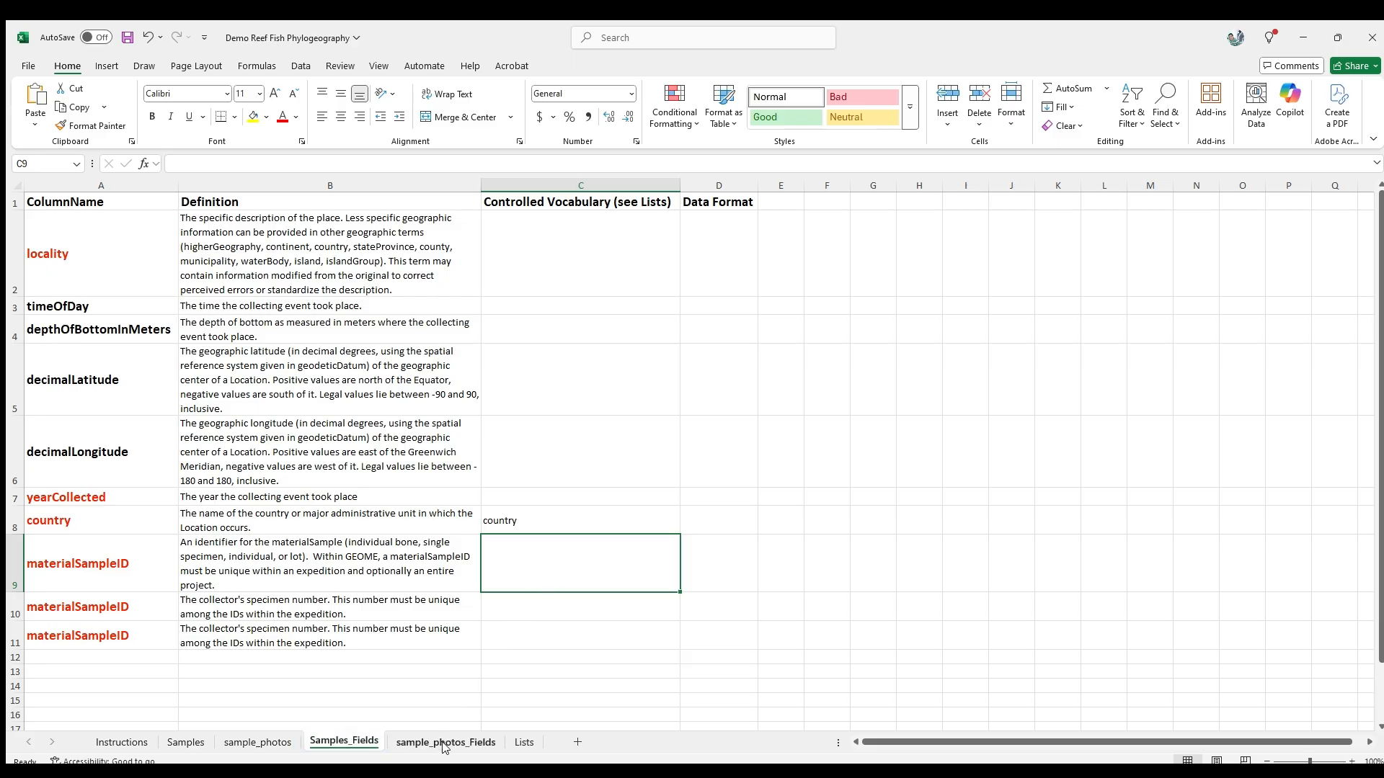
left_click(464, 732)
left_click(584, 575)
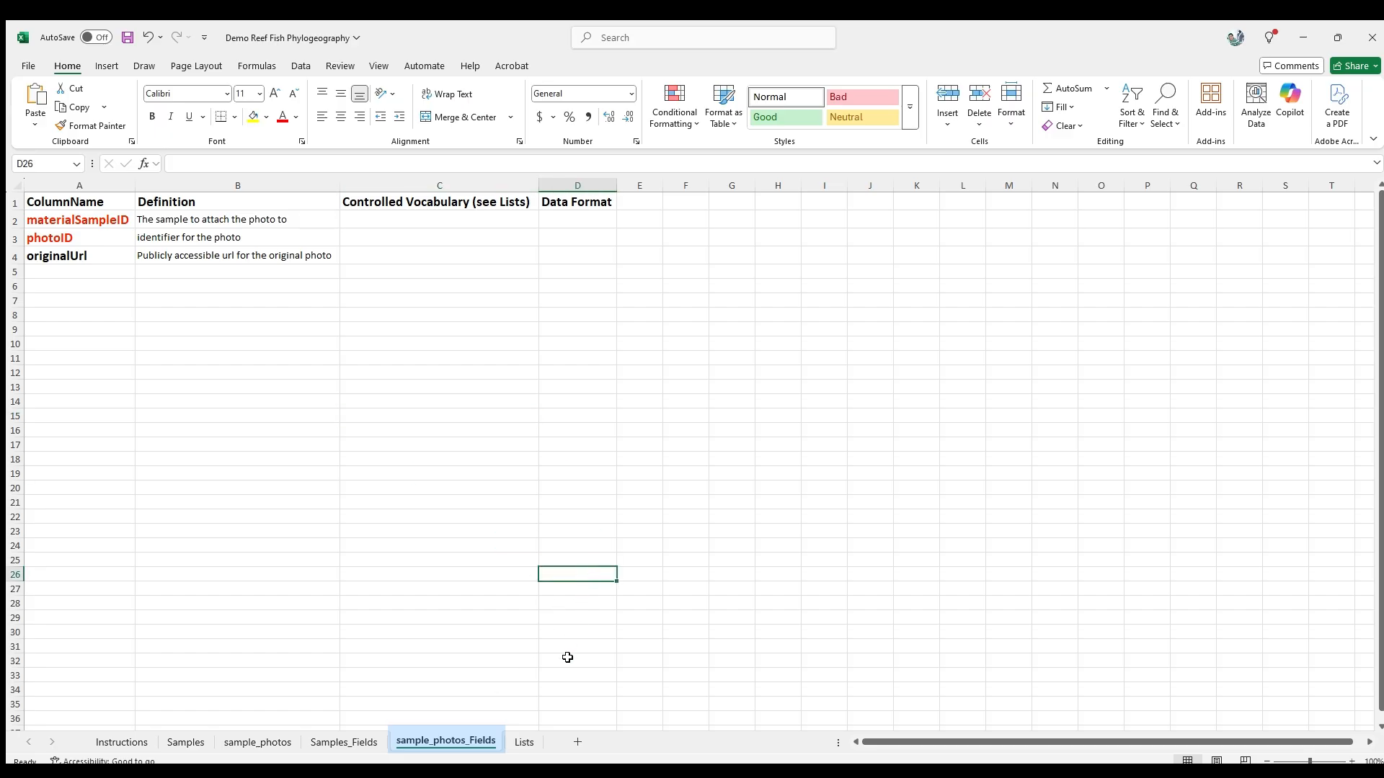
Step: Browse the Lists sheet's vocabulary columns such as country, habitat, permitType and horizontalDatum
left_click(522, 744)
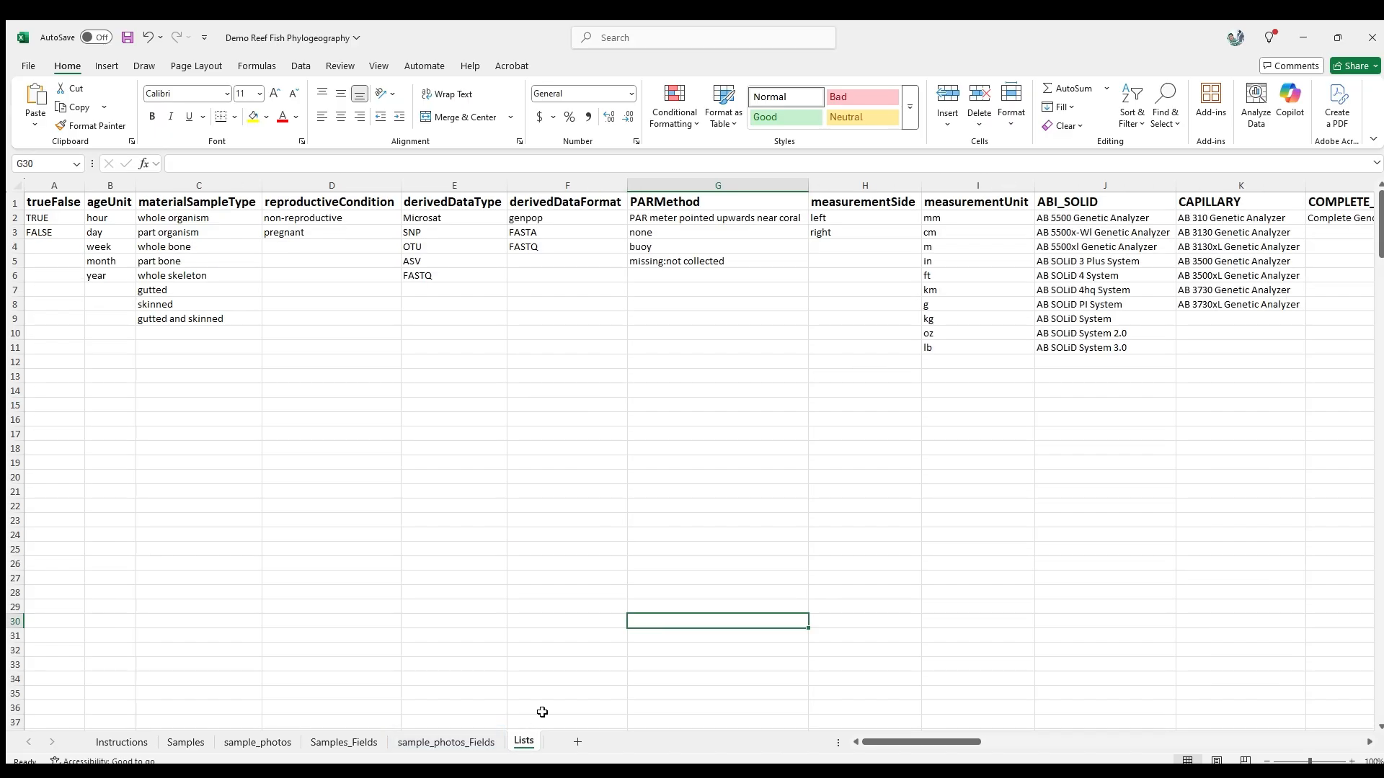
left_click(542, 533)
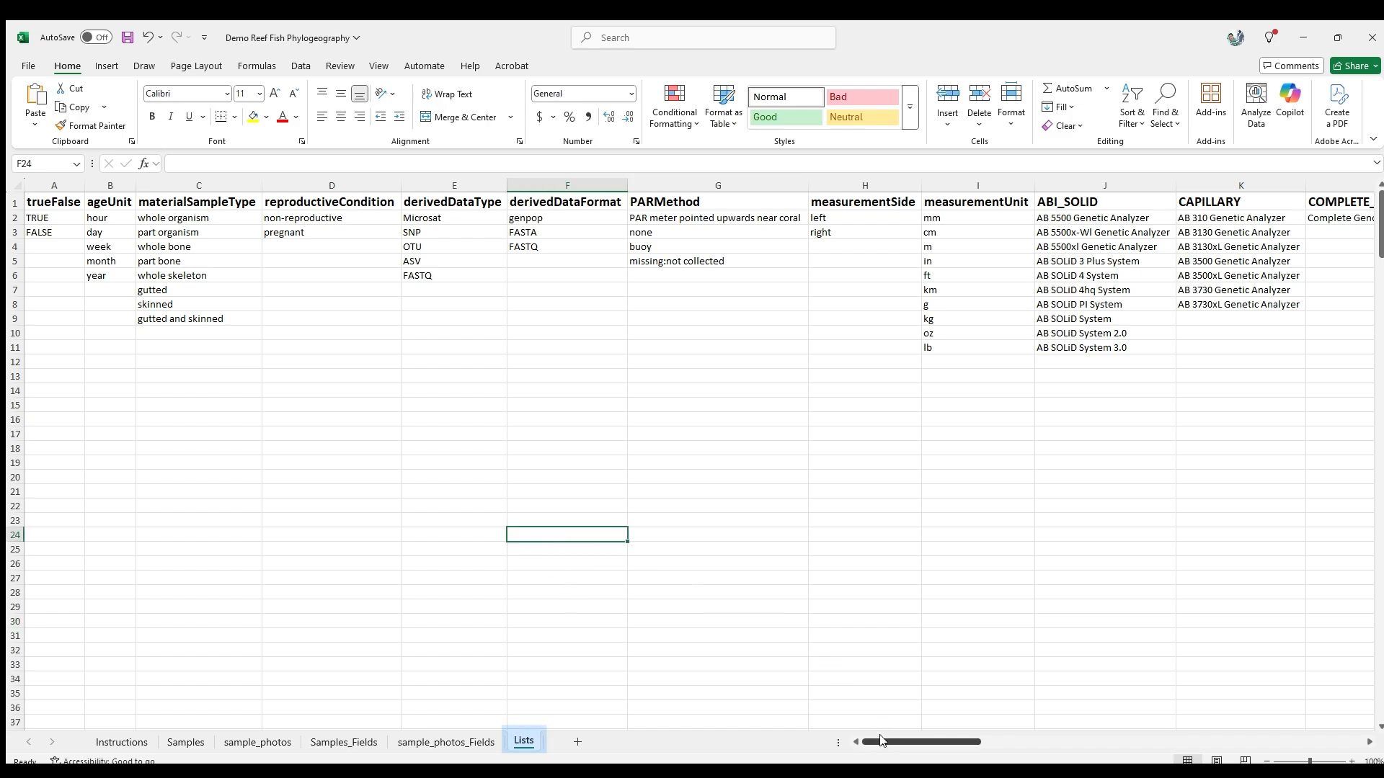
left_click_drag(881, 741, 1008, 734)
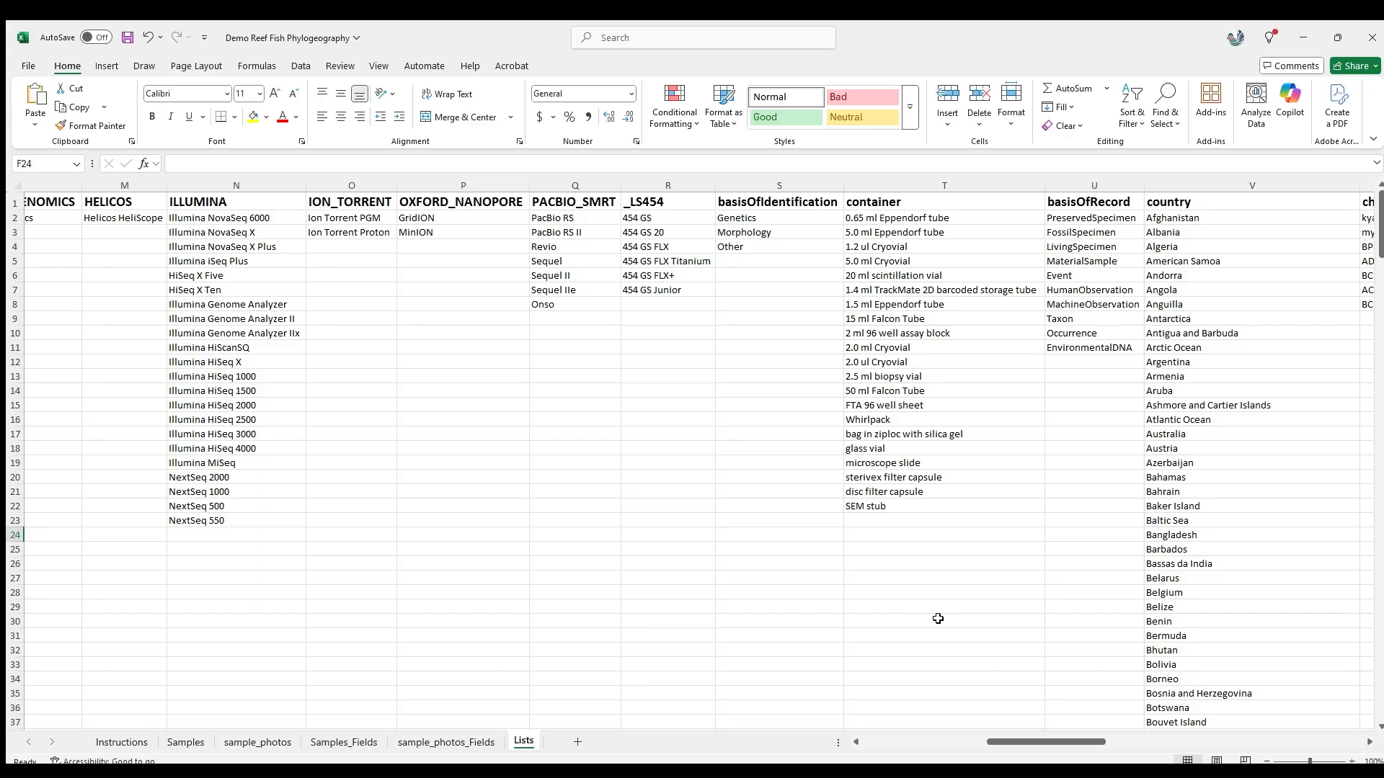
left_click_drag(1009, 743, 1128, 740)
left_click(987, 570)
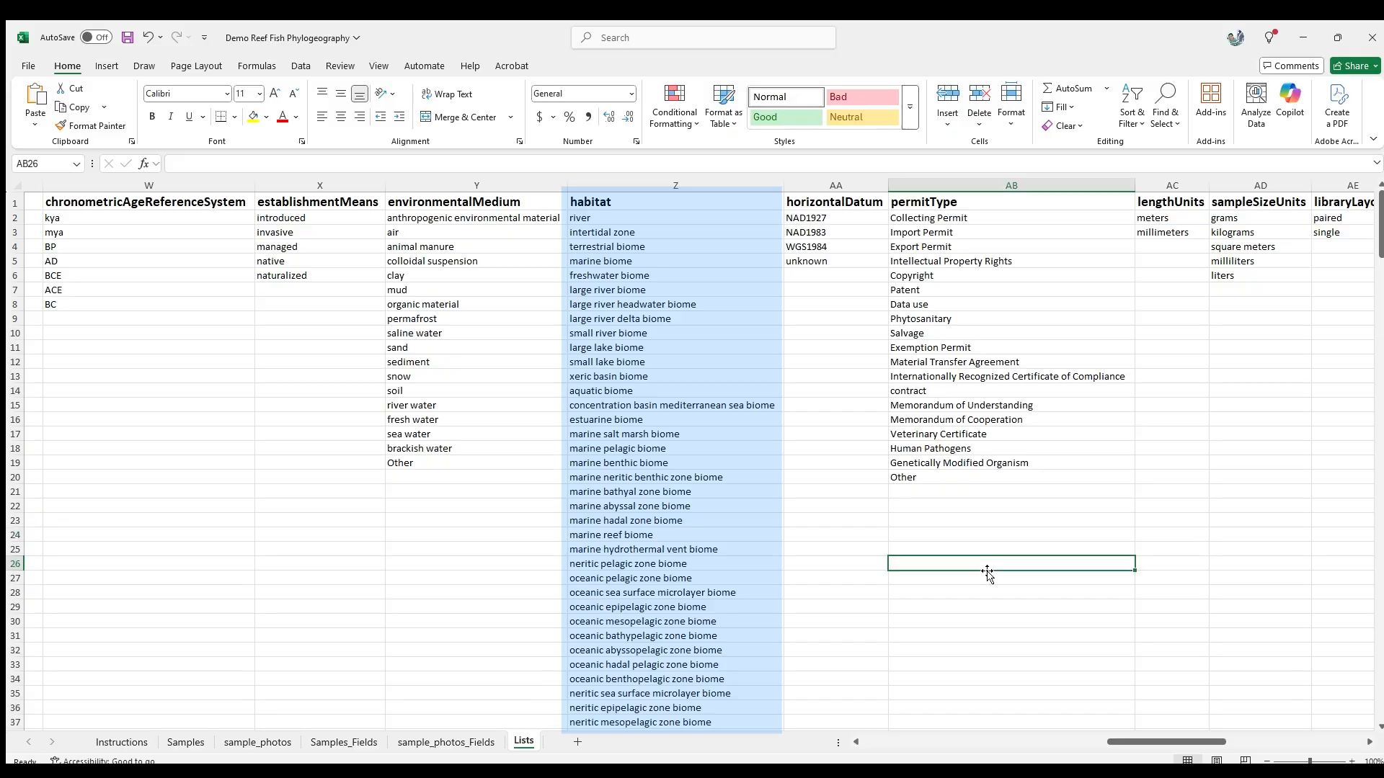